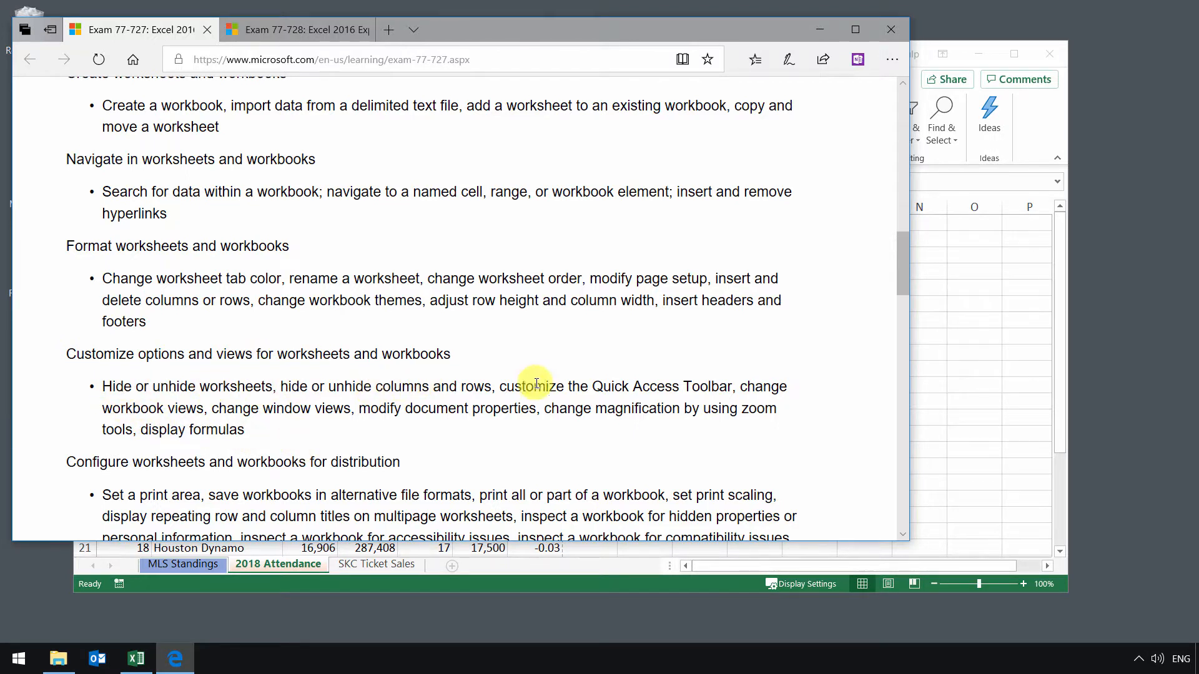
# - Switch to the Excel LAB Sandbox workbook in Excel and select the "quick access" note in cell J6
pyautogui.click(936, 380)
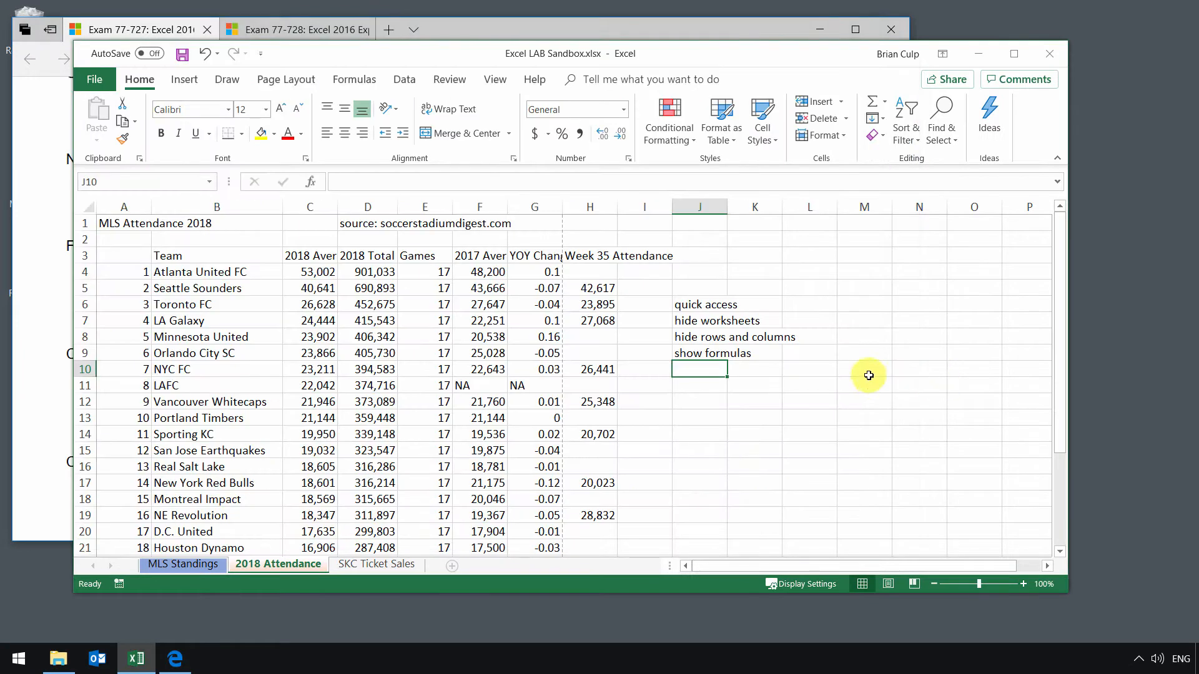
pyautogui.click(701, 307)
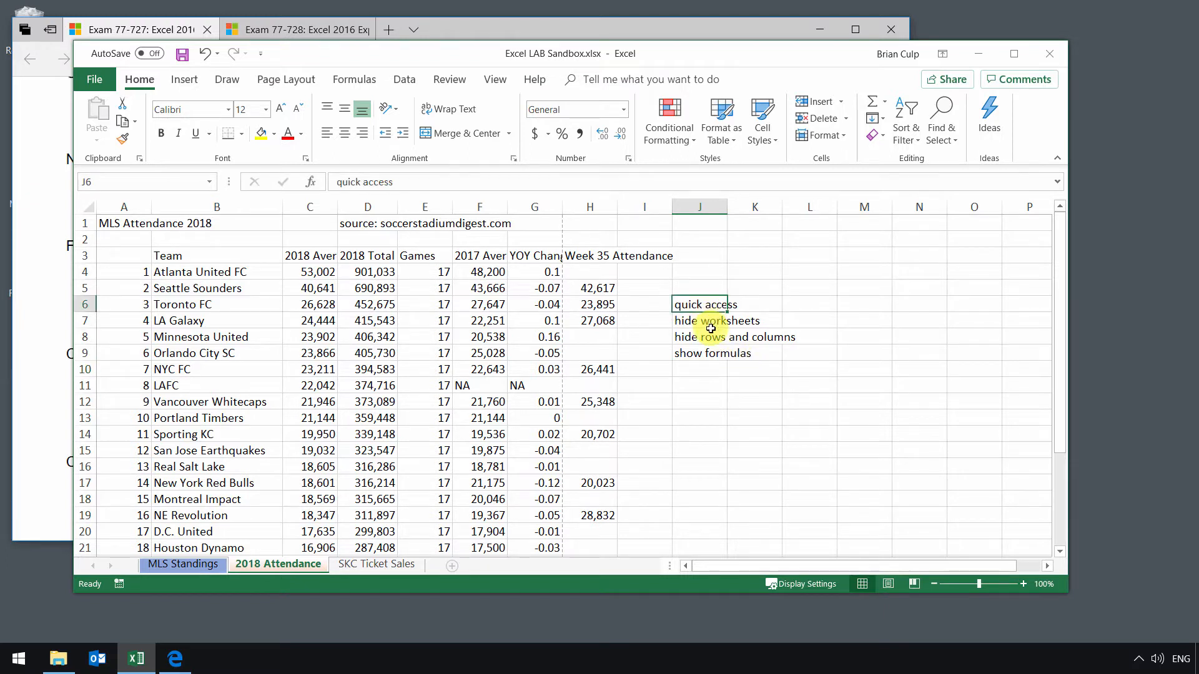
pyautogui.click(698, 360)
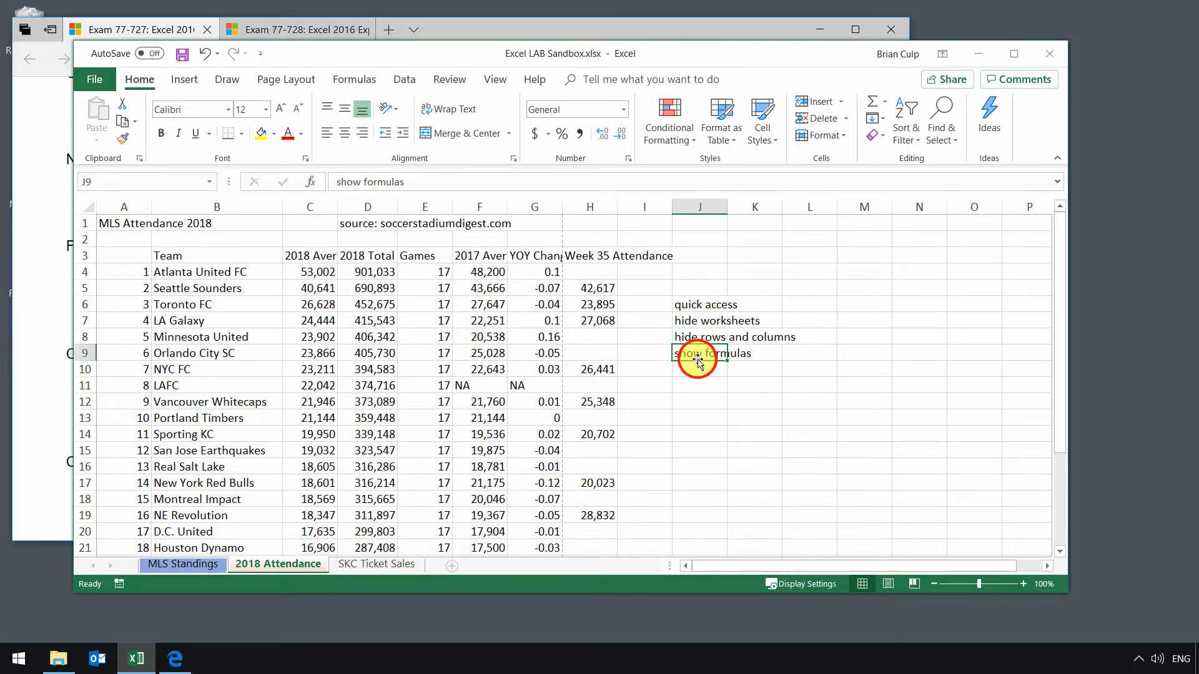
pyautogui.click(693, 308)
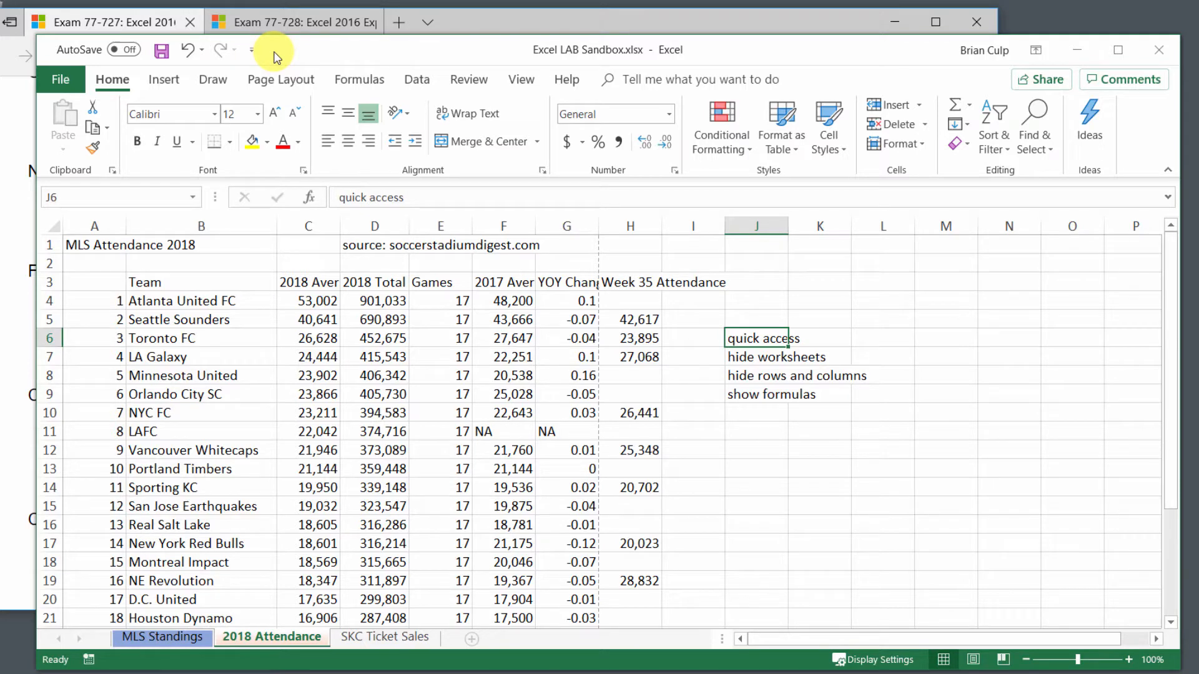
# - Add the Sort Ascending and Sort Descending commands to the Quick Access Toolbar
pyautogui.click(257, 53)
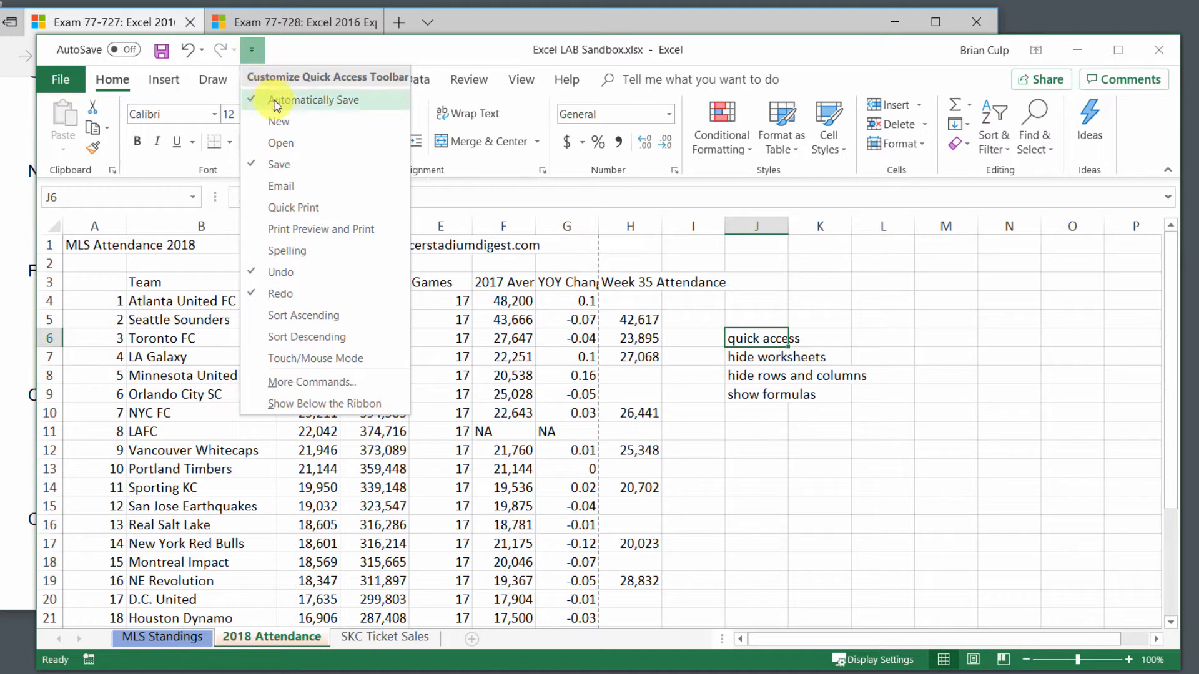
pyautogui.click(343, 322)
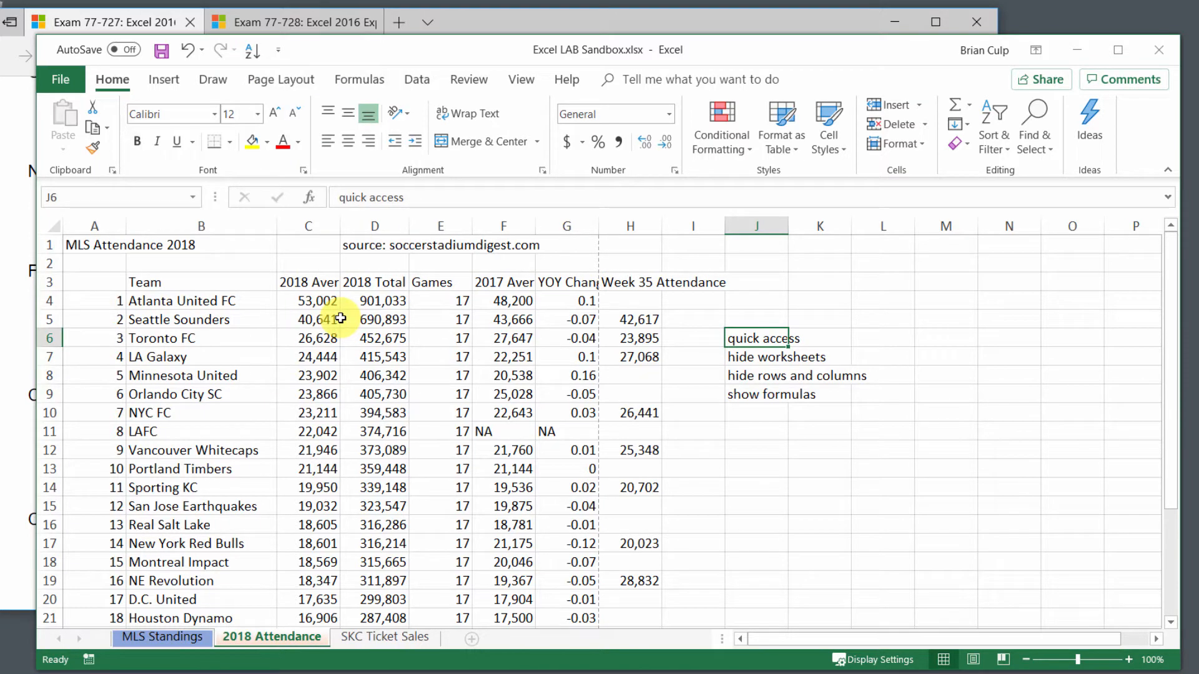
pyautogui.click(282, 52)
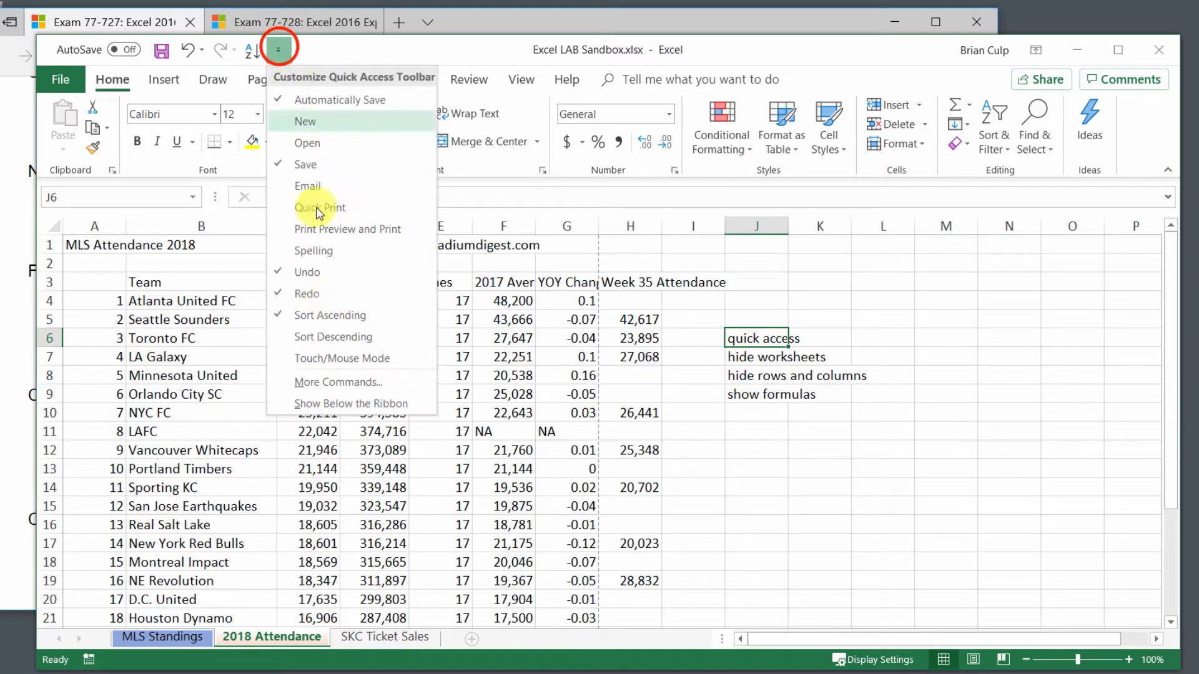
pyautogui.click(323, 340)
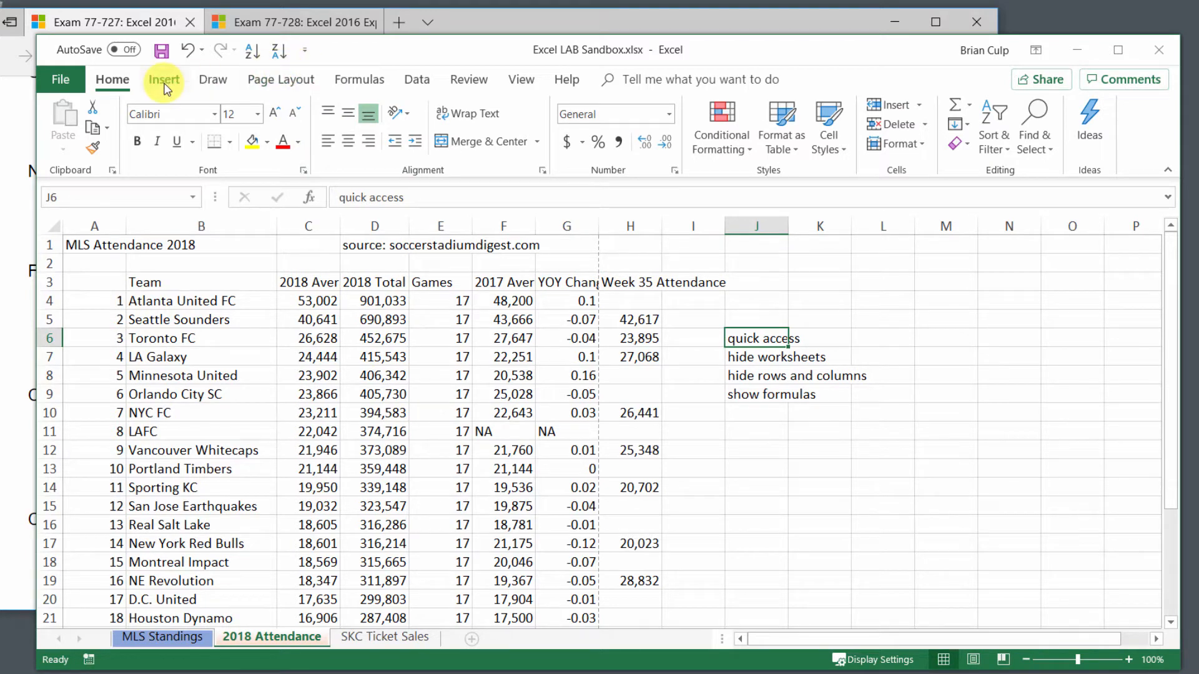
# - Examine the full Quick Access Toolbar customization options, including the command categories and the reset choices, and leave them without changes
pyautogui.click(412, 80)
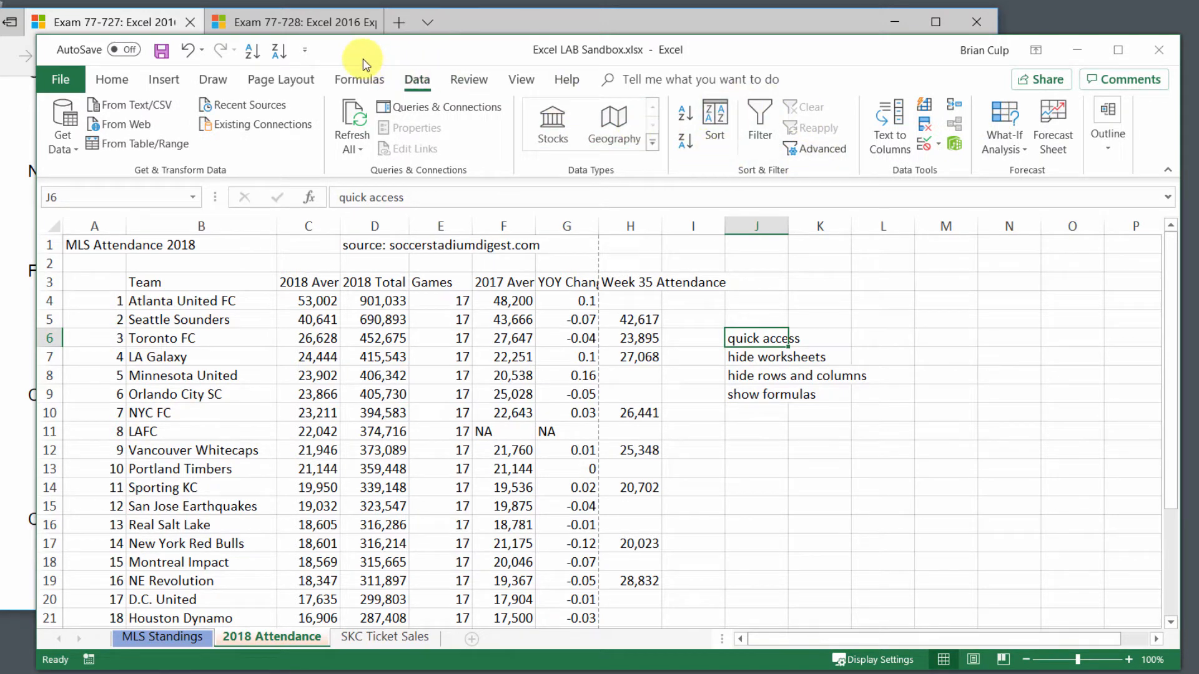
pyautogui.click(307, 53)
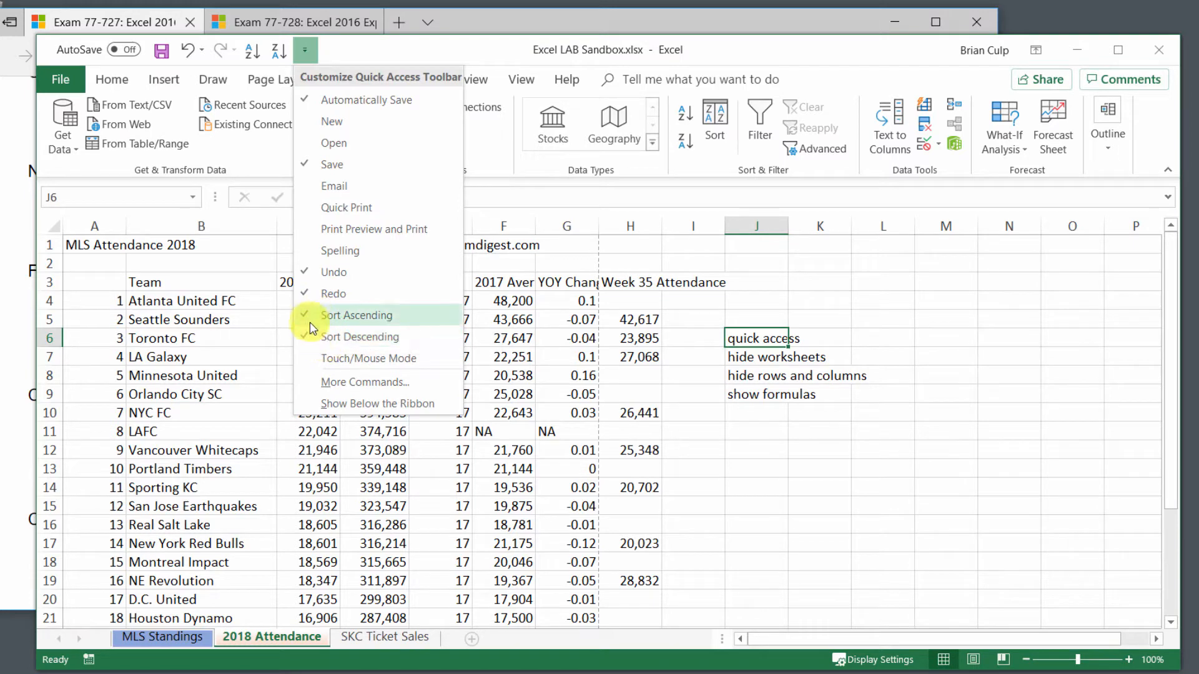
pyautogui.click(345, 382)
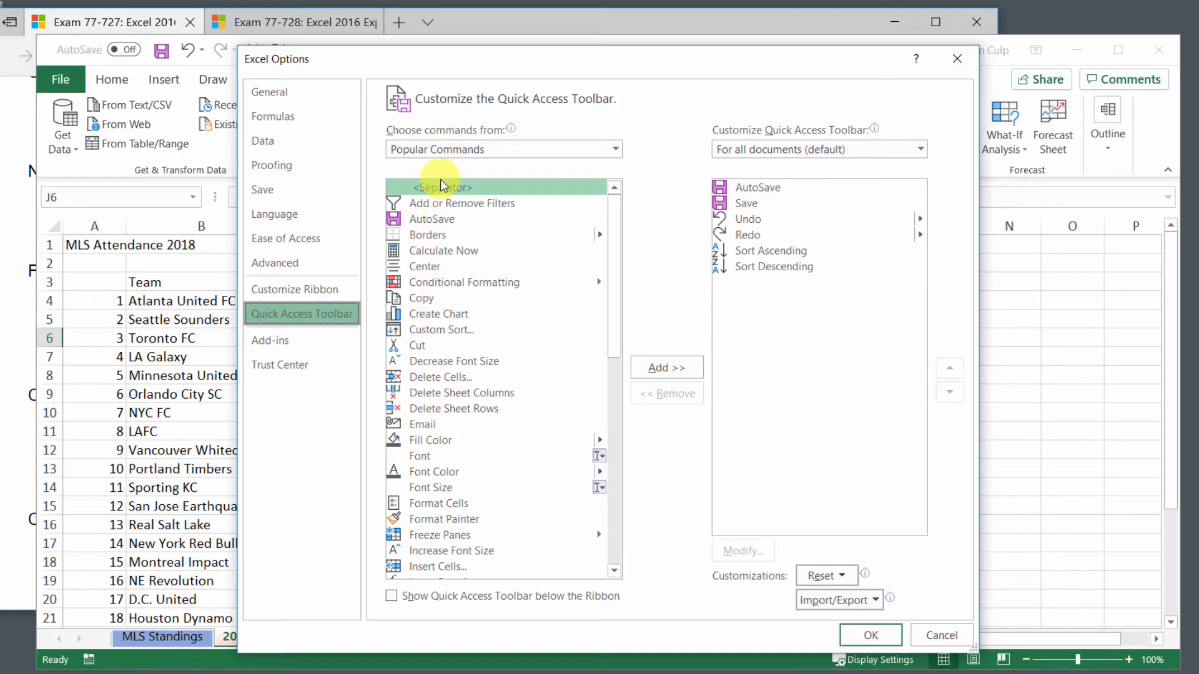
pyautogui.click(465, 148)
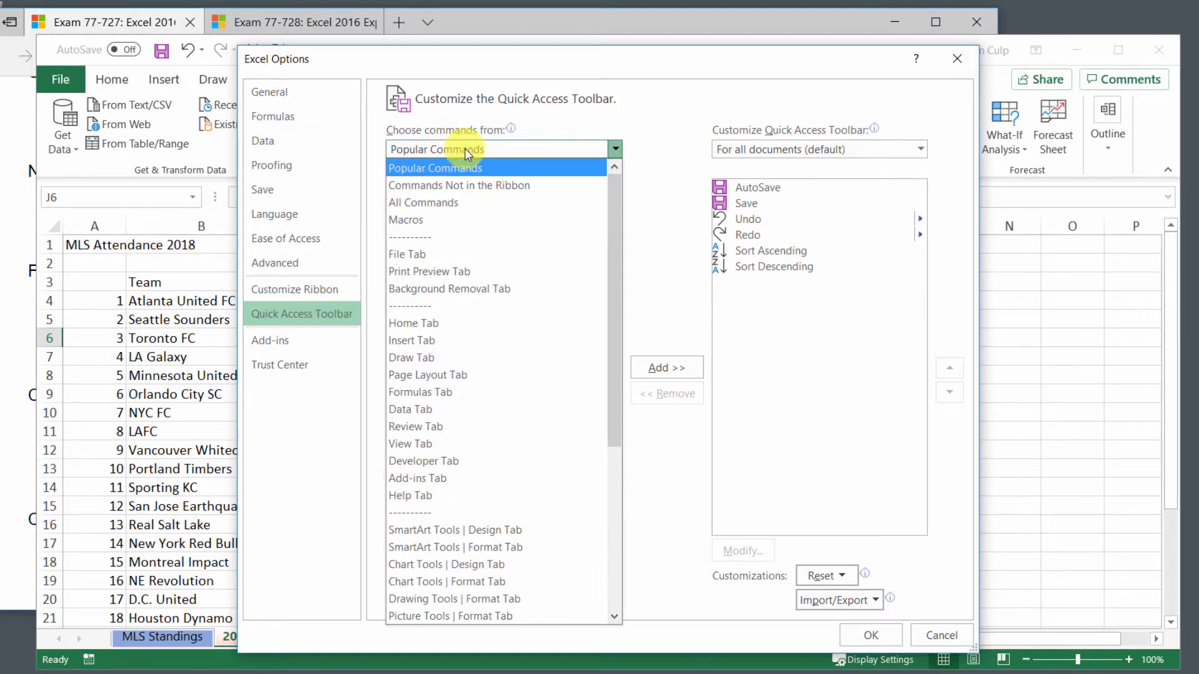
pyautogui.click(465, 148)
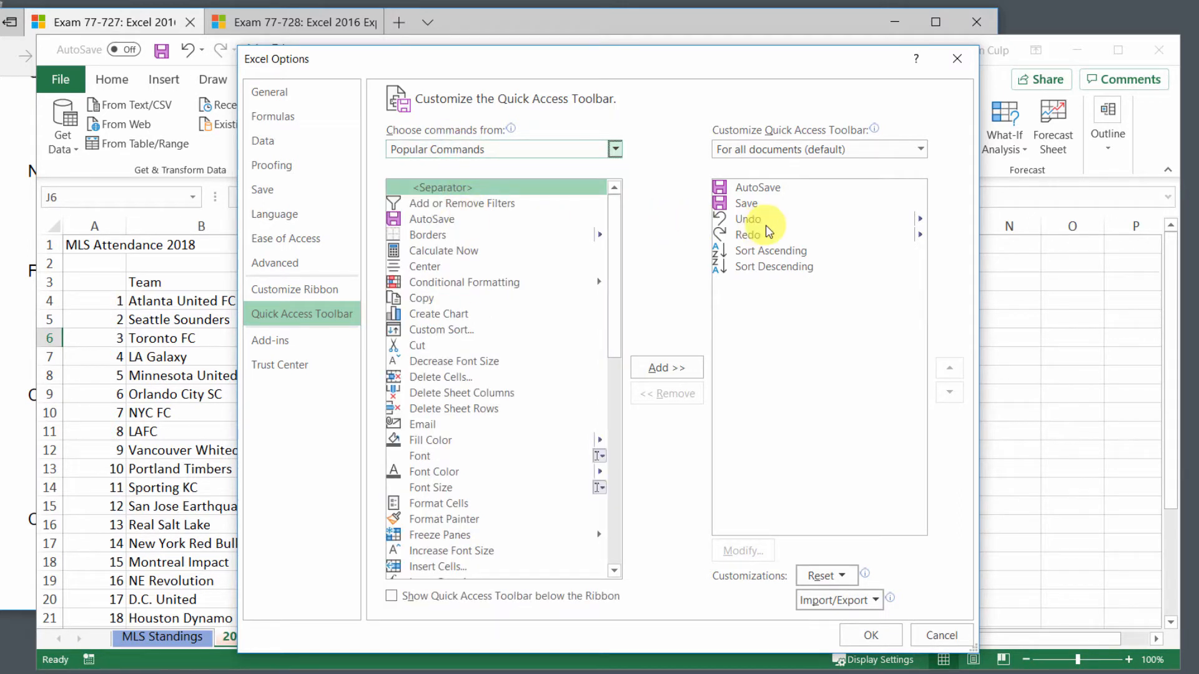
pyautogui.click(846, 578)
pyautogui.click(760, 576)
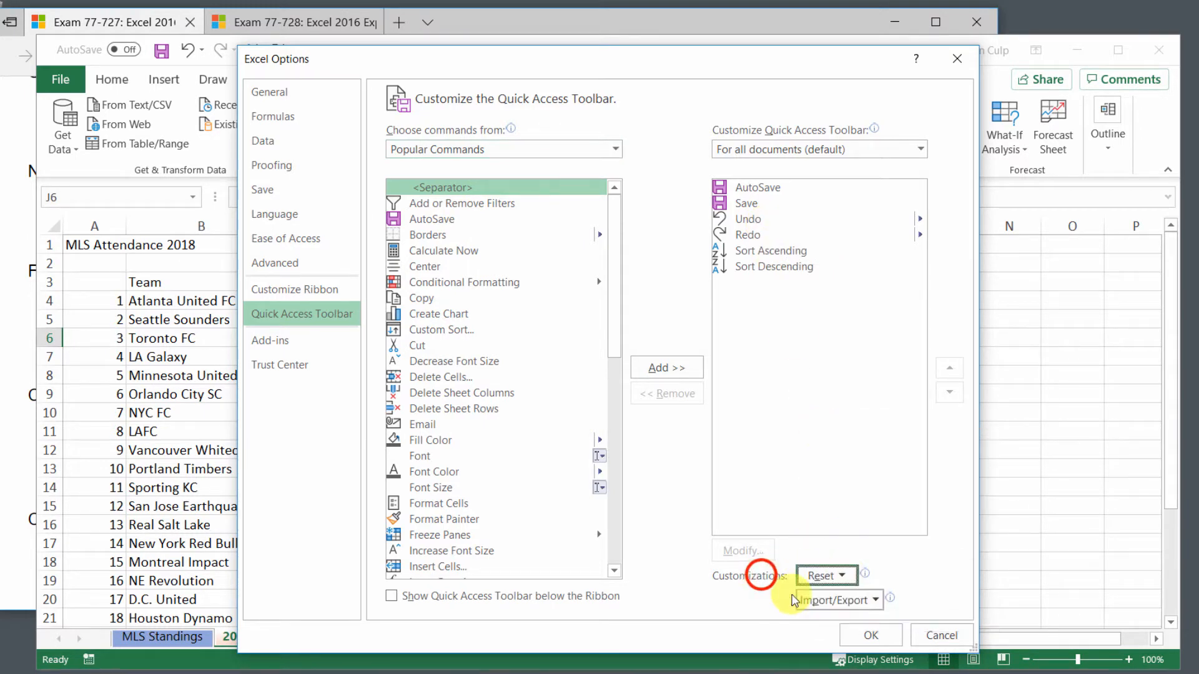
pyautogui.click(938, 635)
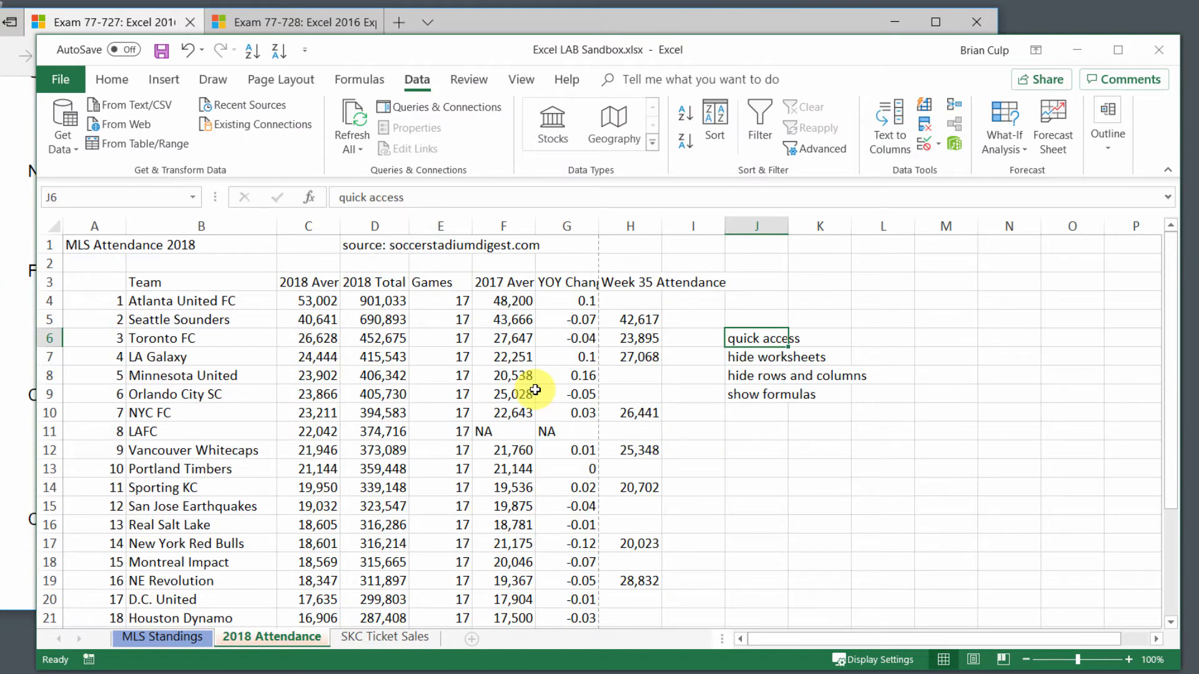
# - Hide the SKC Ticket Sales worksheet
pyautogui.click(736, 357)
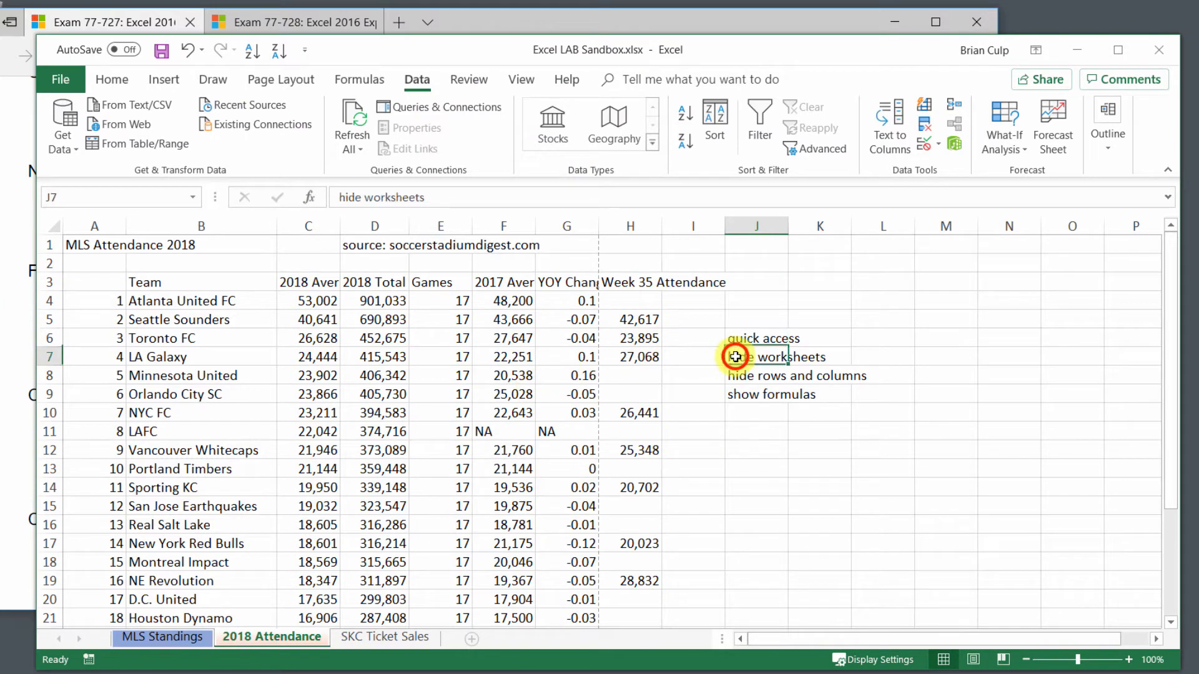
pyautogui.click(772, 376)
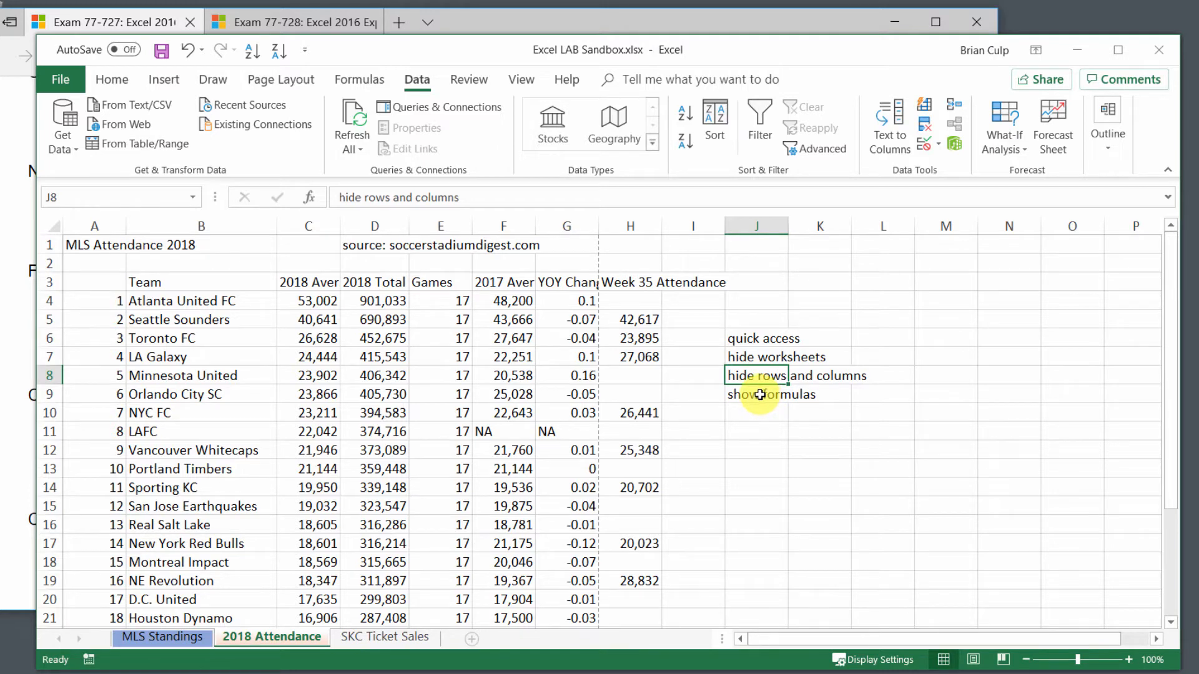
pyautogui.click(751, 356)
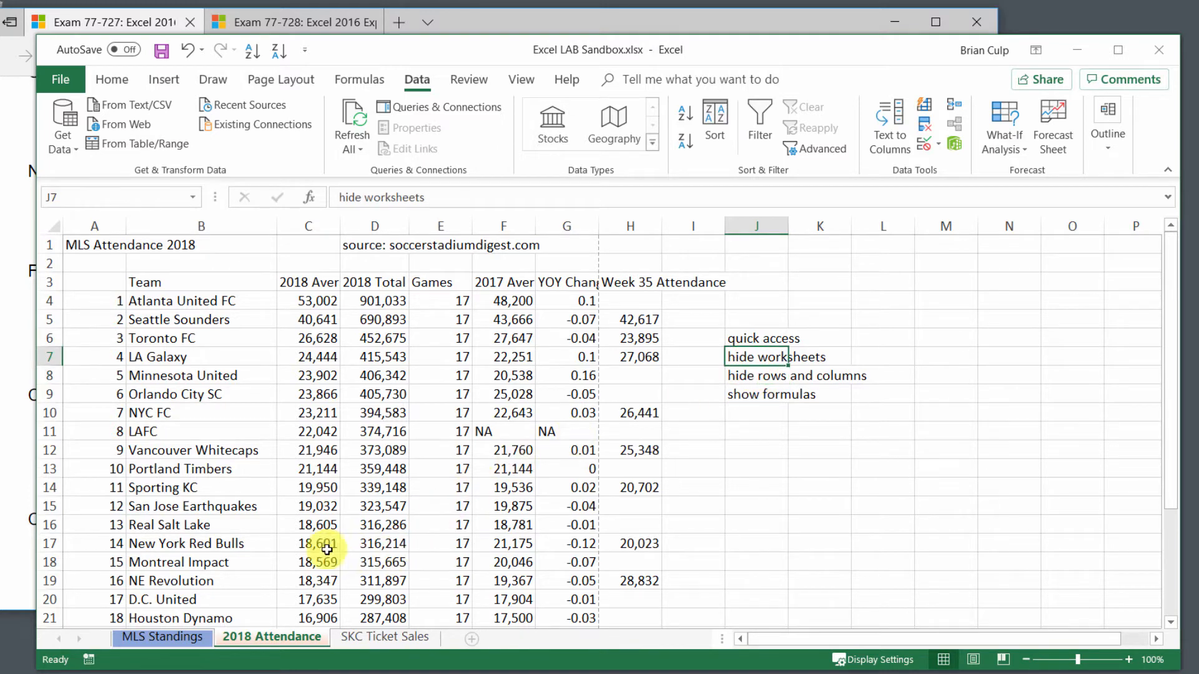
pyautogui.rightClick(365, 643)
pyautogui.click(344, 636)
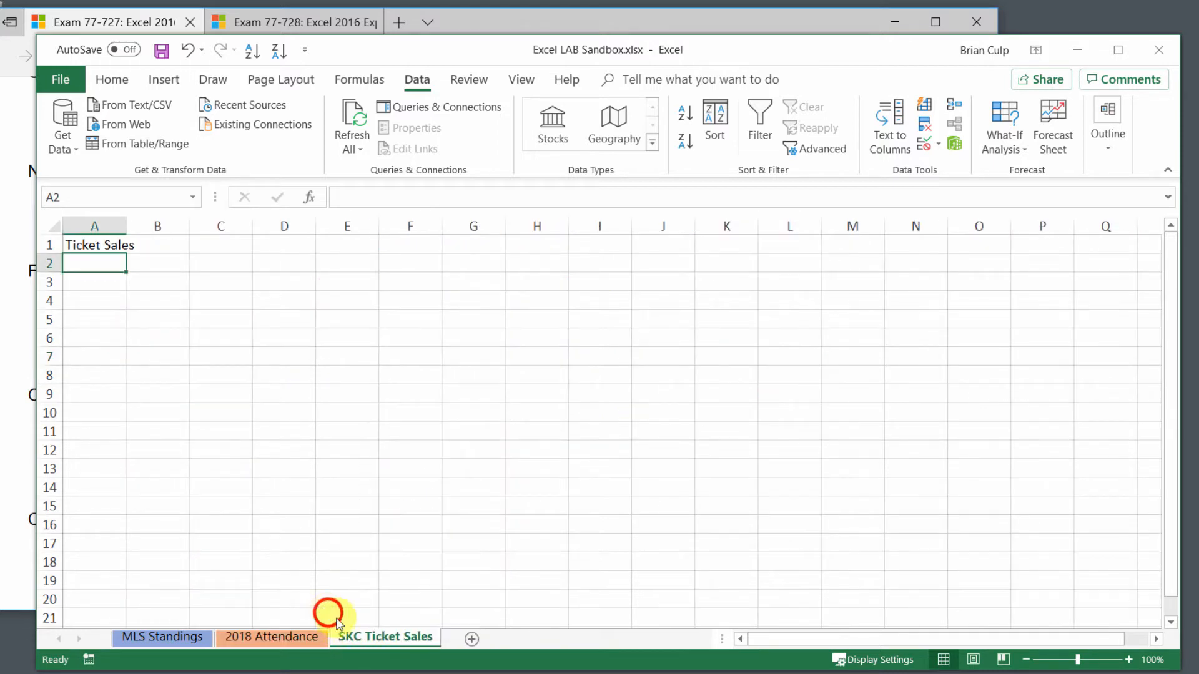
pyautogui.rightClick(362, 640)
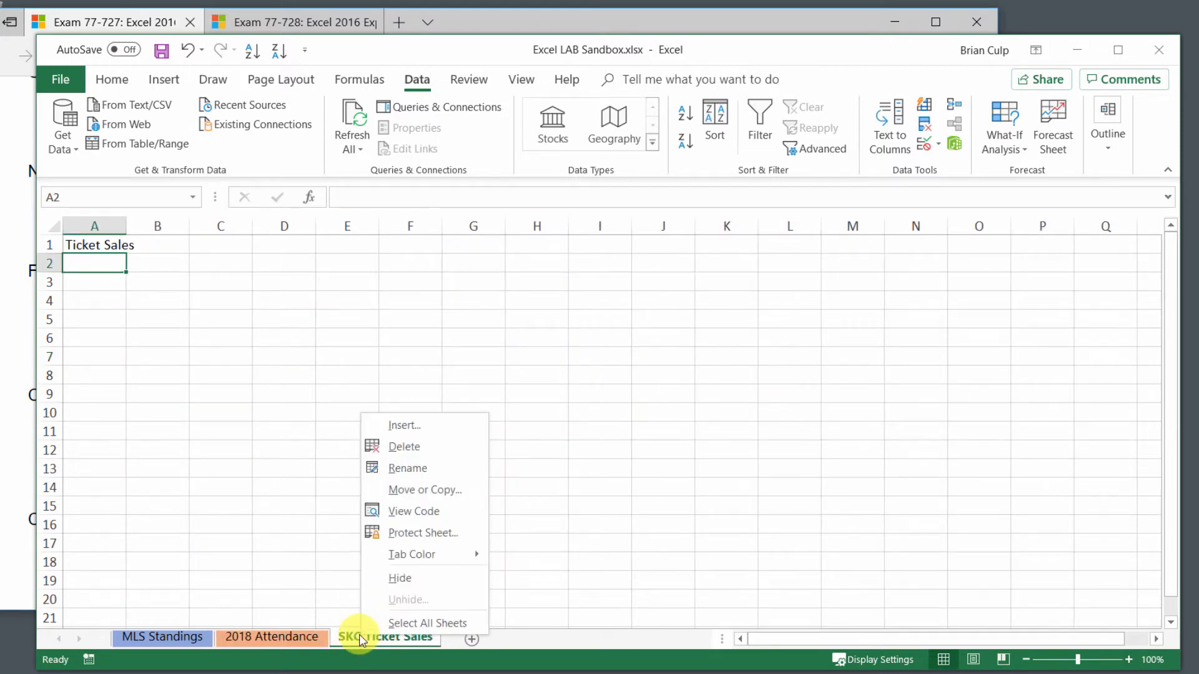
pyautogui.click(386, 576)
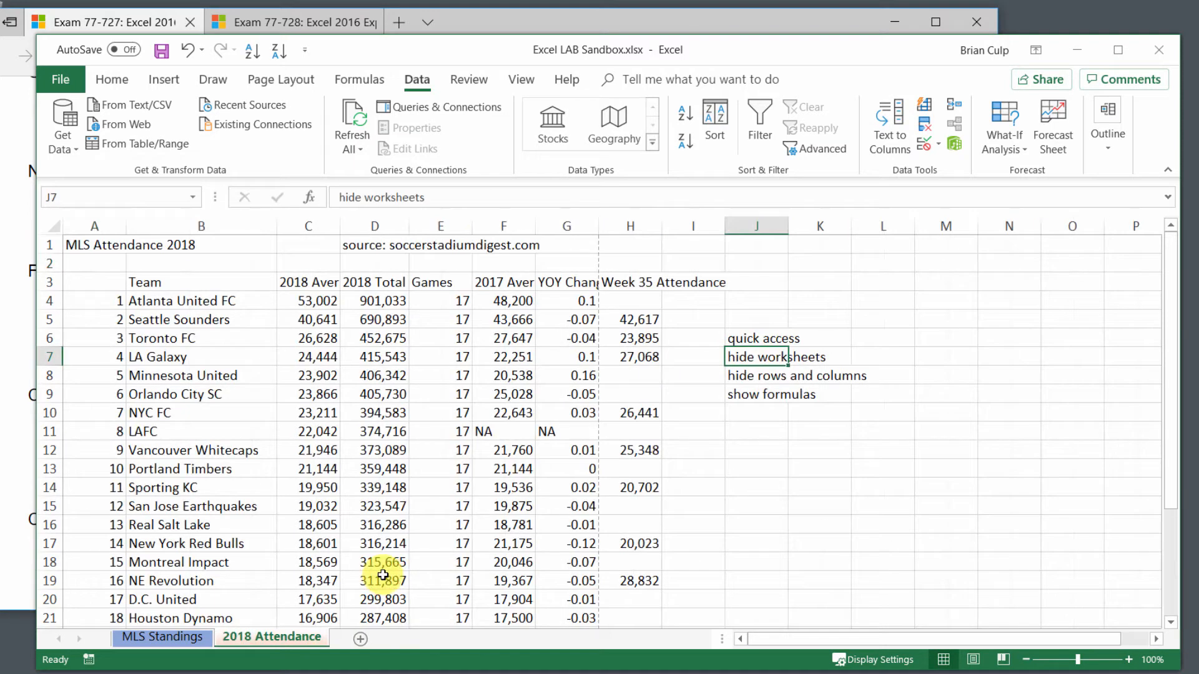
# - Unhide the SKC Ticket Sales worksheet and hide it again
pyautogui.press('Up')
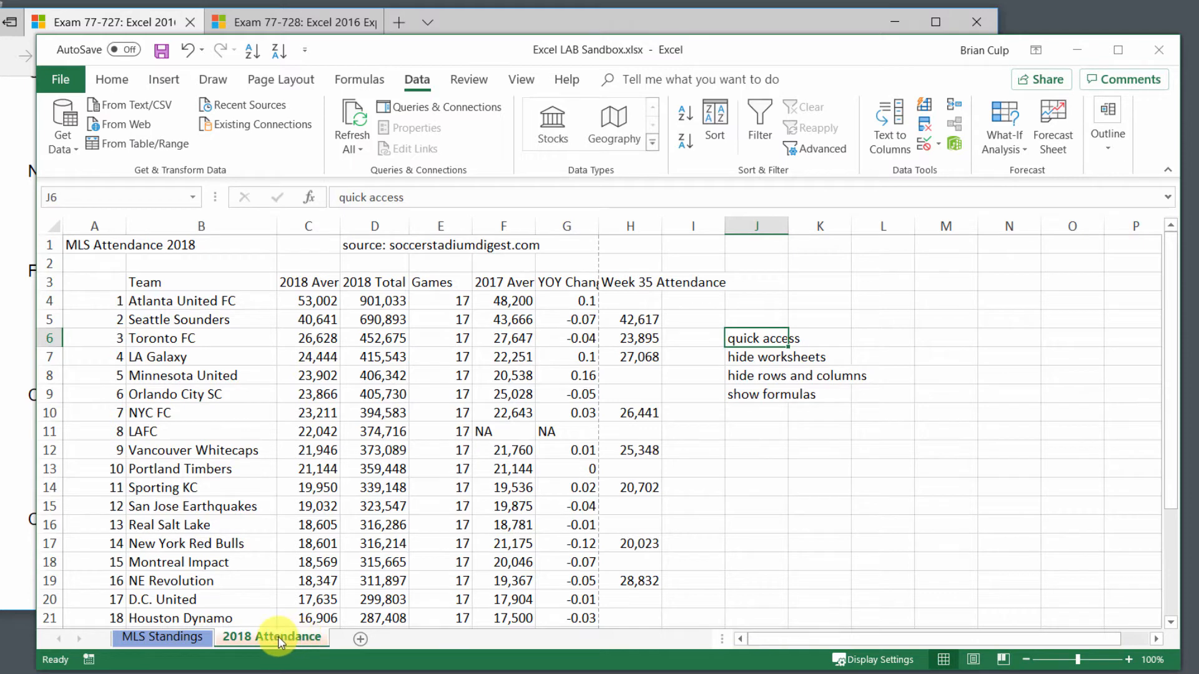
pyautogui.rightClick(278, 635)
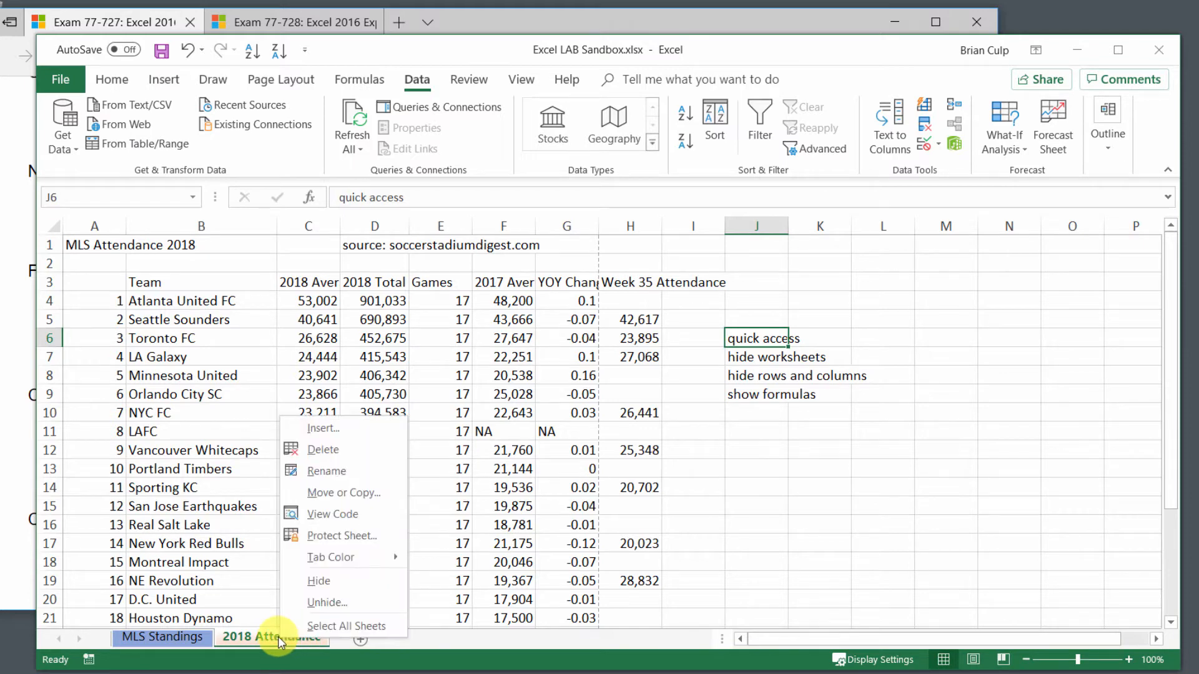
pyautogui.click(315, 603)
pyautogui.moveTo(299, 503); pyautogui.dragTo(358, 339)
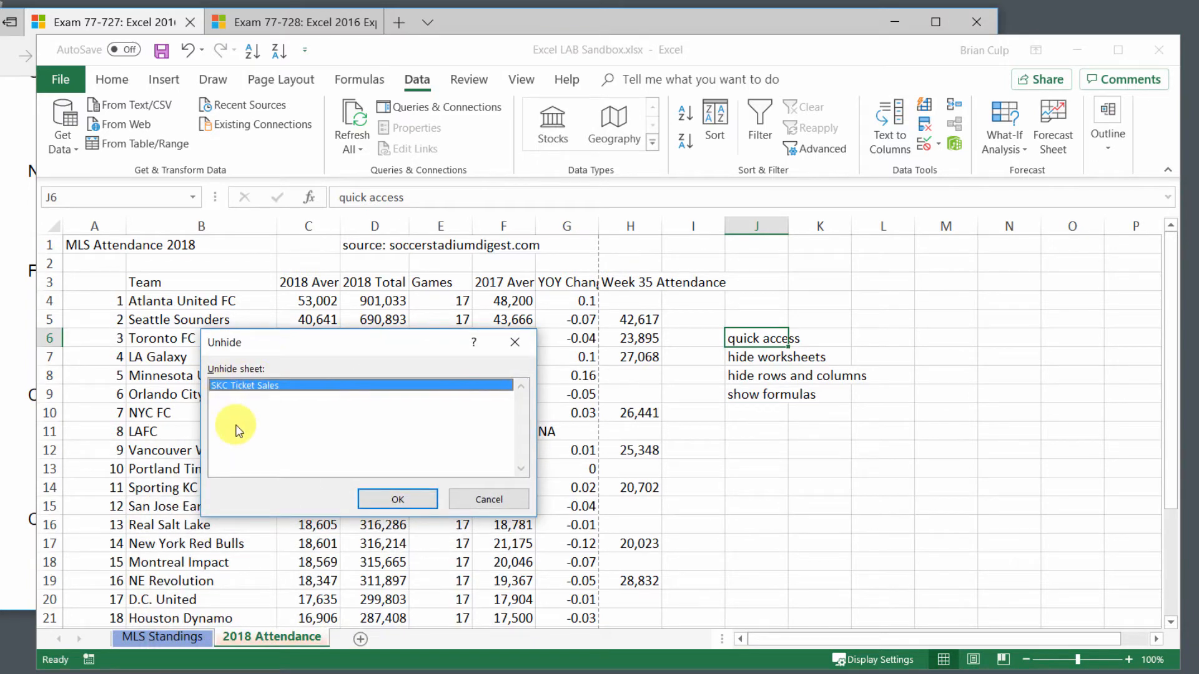
pyautogui.click(384, 497)
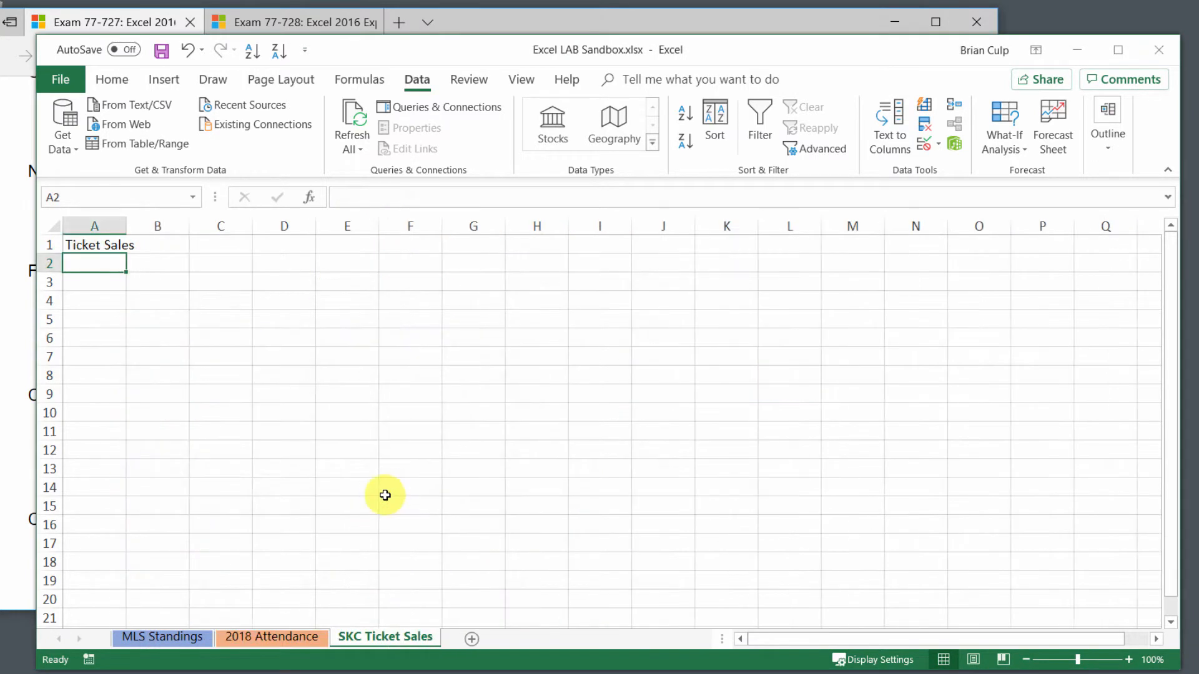
pyautogui.rightClick(362, 636)
pyautogui.click(391, 585)
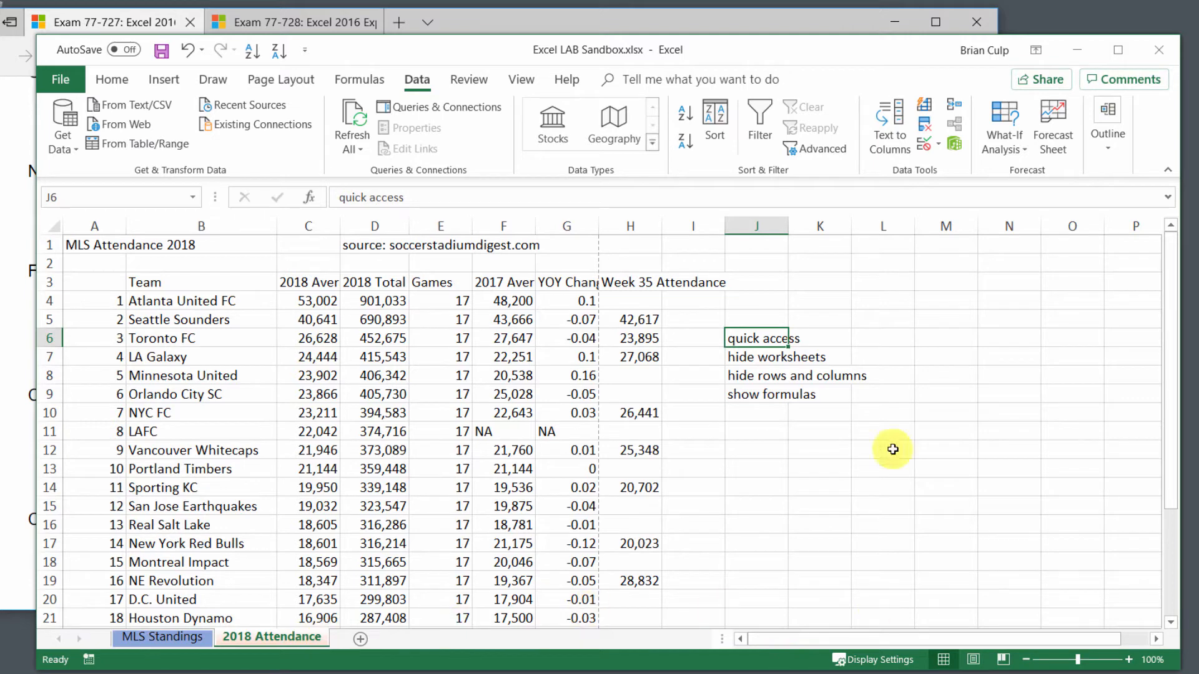
# - Hide columns F and G, the 2017 average and YOY change, on the 2018 Attendance sheet
pyautogui.click(761, 380)
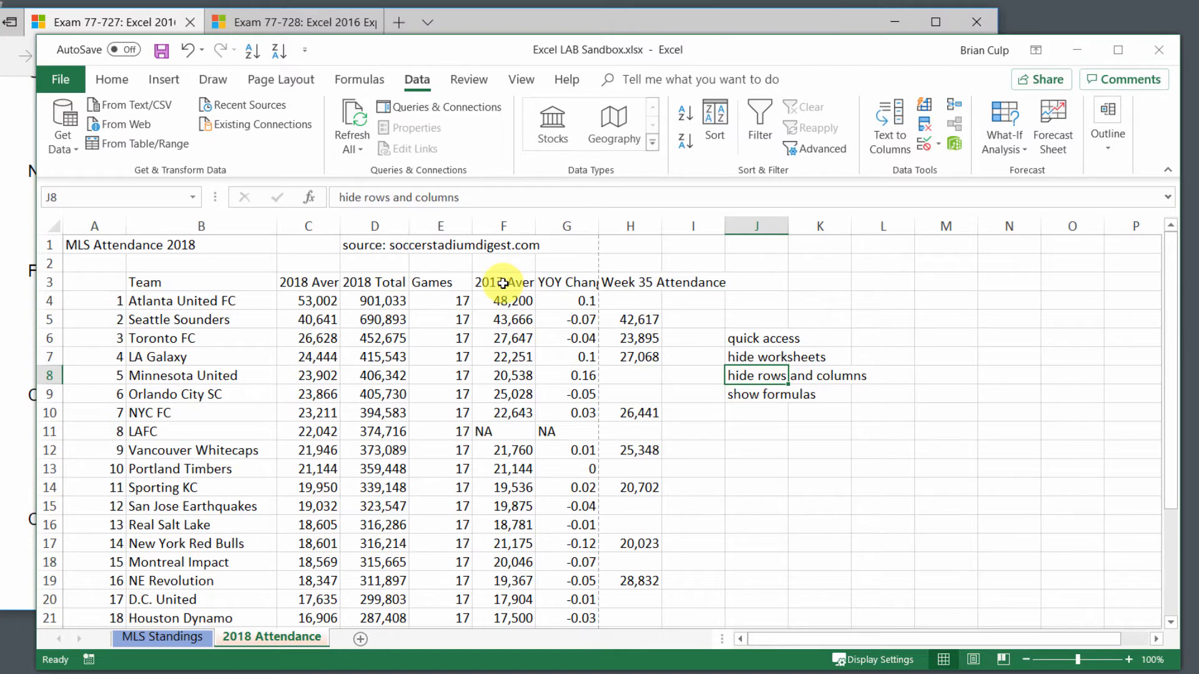
pyautogui.moveTo(503, 226); pyautogui.dragTo(560, 232)
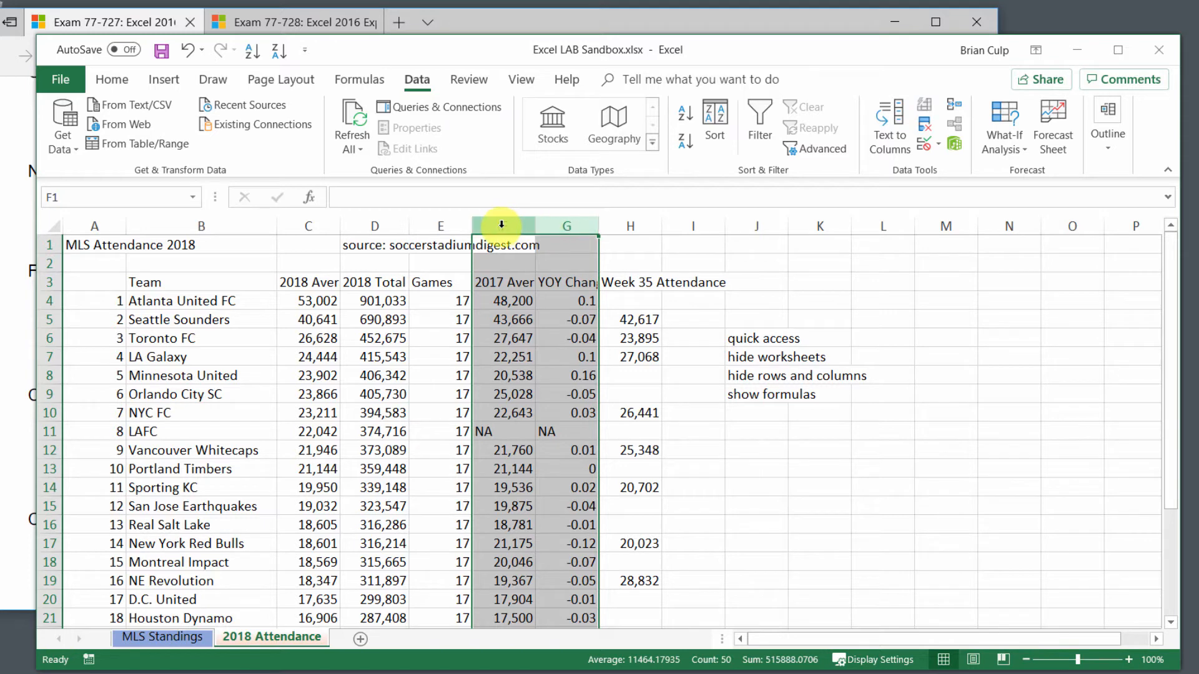
pyautogui.rightClick(569, 226)
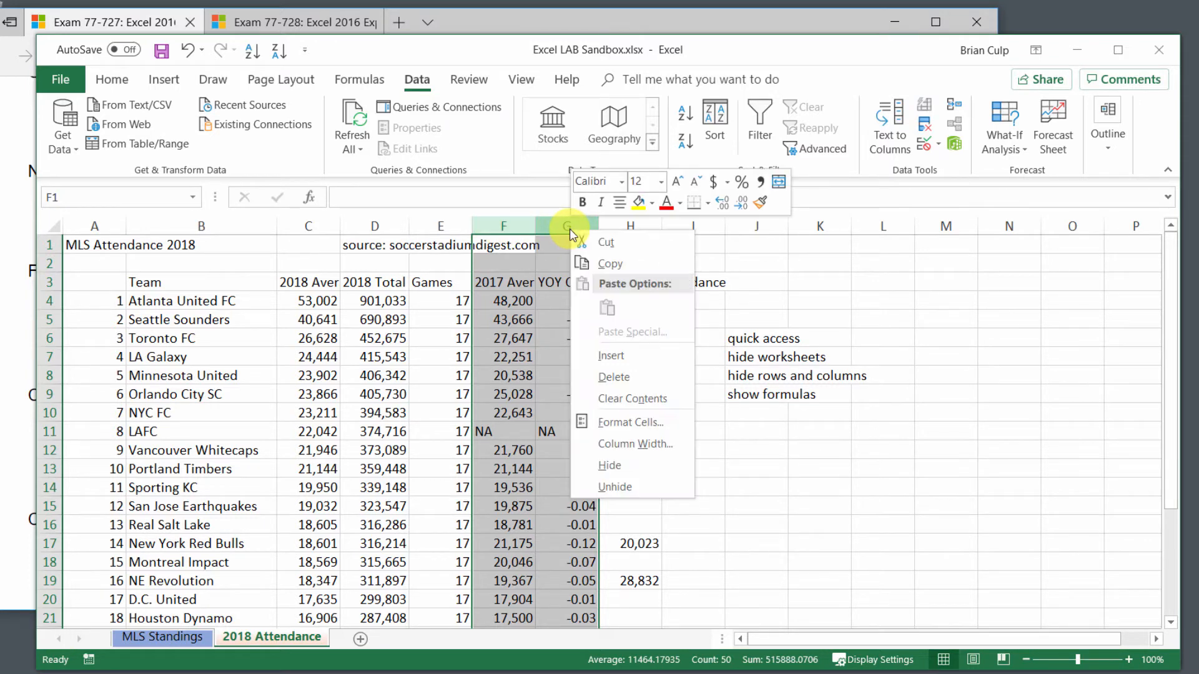
pyautogui.click(597, 467)
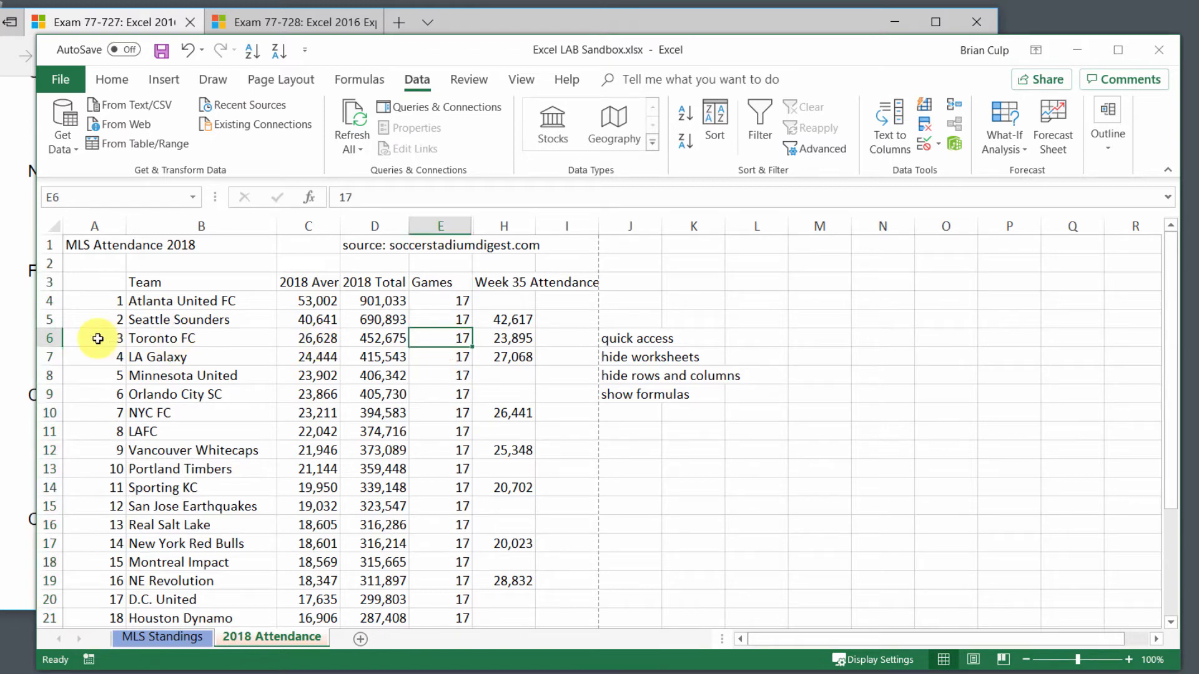
pyautogui.moveTo(49, 319); pyautogui.dragTo(50, 377)
pyautogui.rightClick(50, 361)
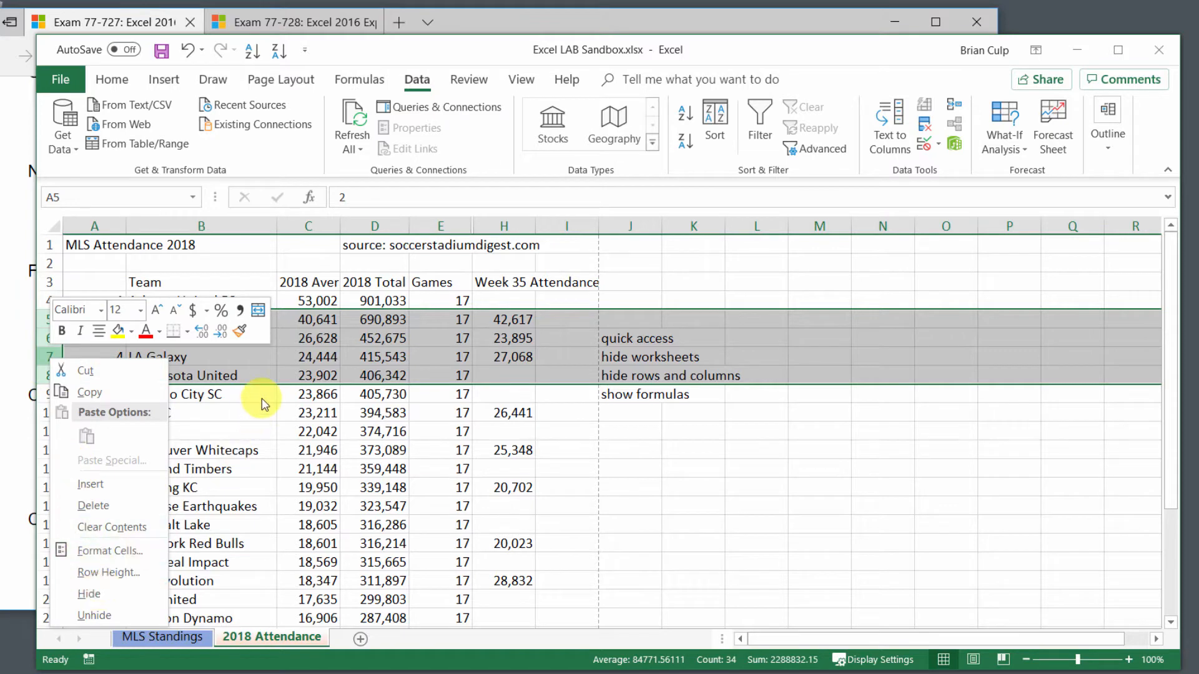
pyautogui.click(323, 375)
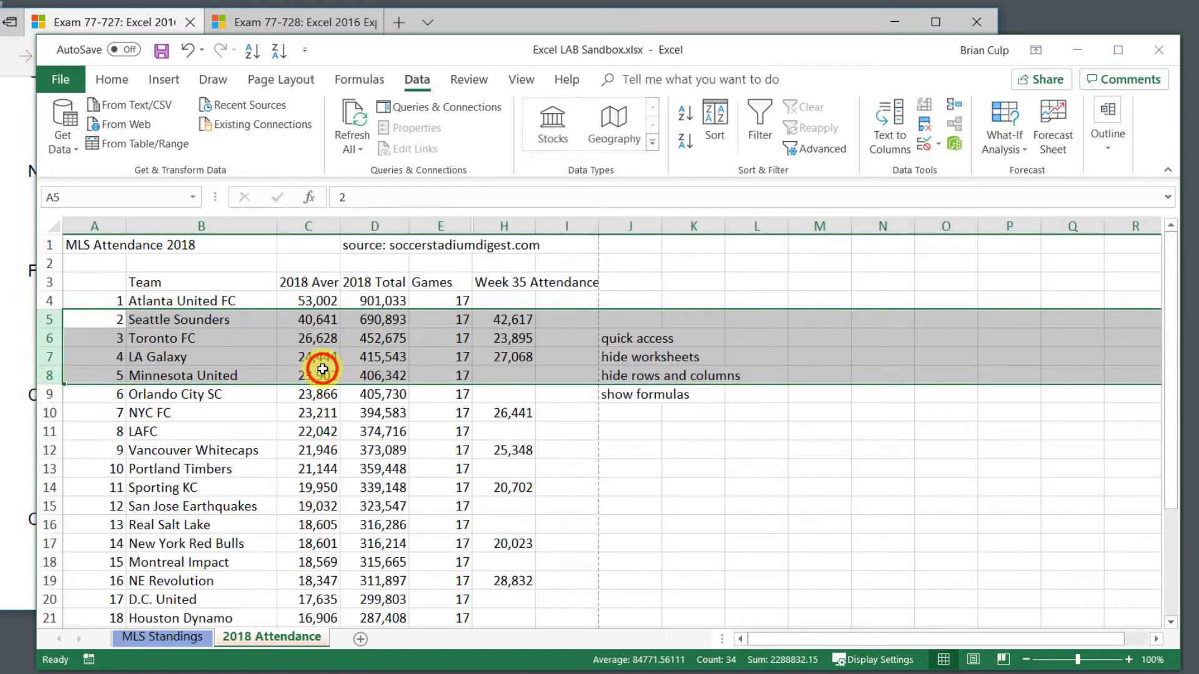
pyautogui.click(382, 356)
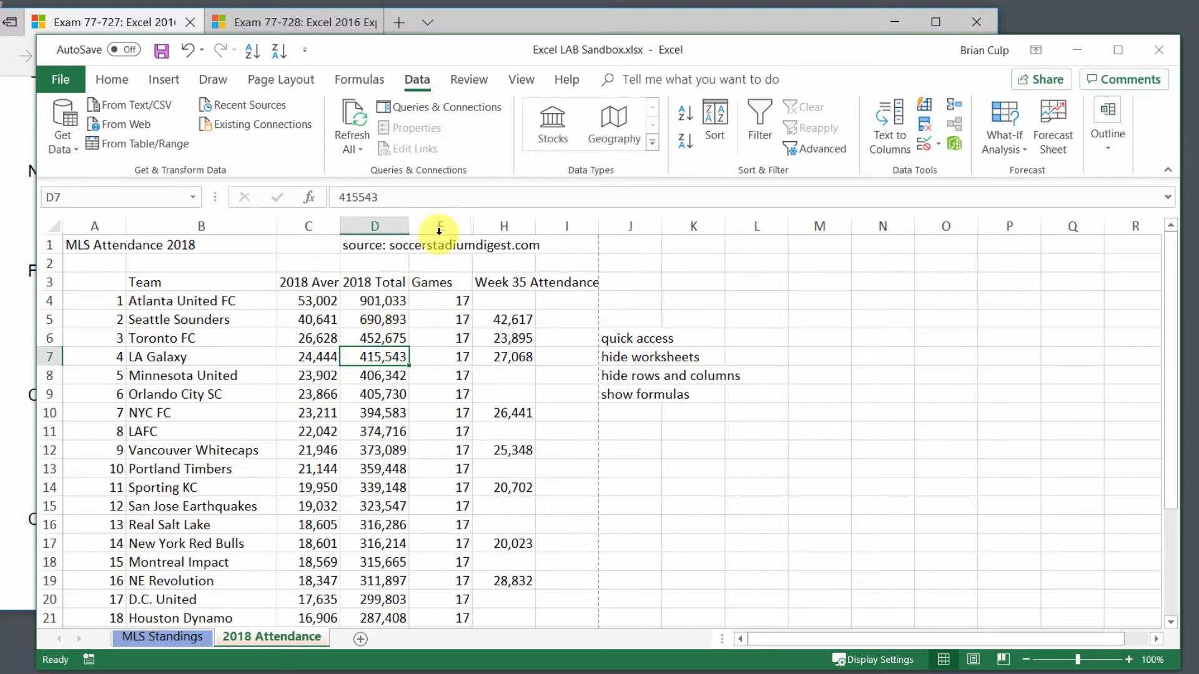
# - Unhide columns F and G on the 2018 Attendance sheet
pyautogui.moveTo(446, 227); pyautogui.dragTo(480, 226)
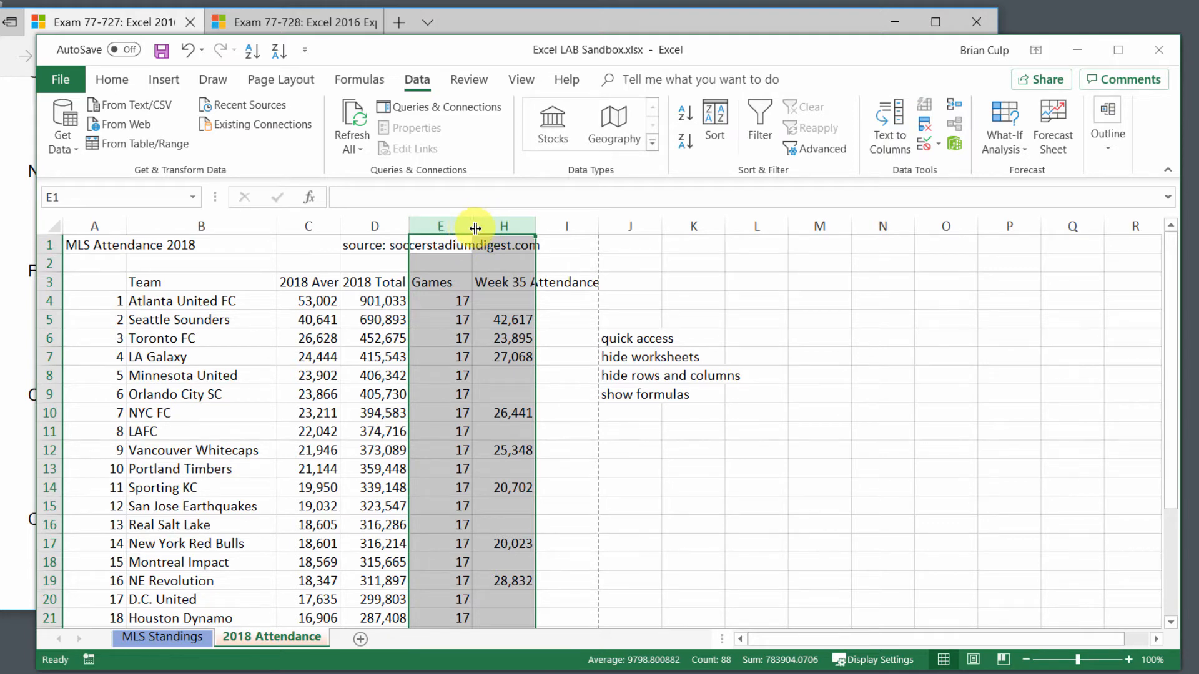
pyautogui.rightClick(461, 223)
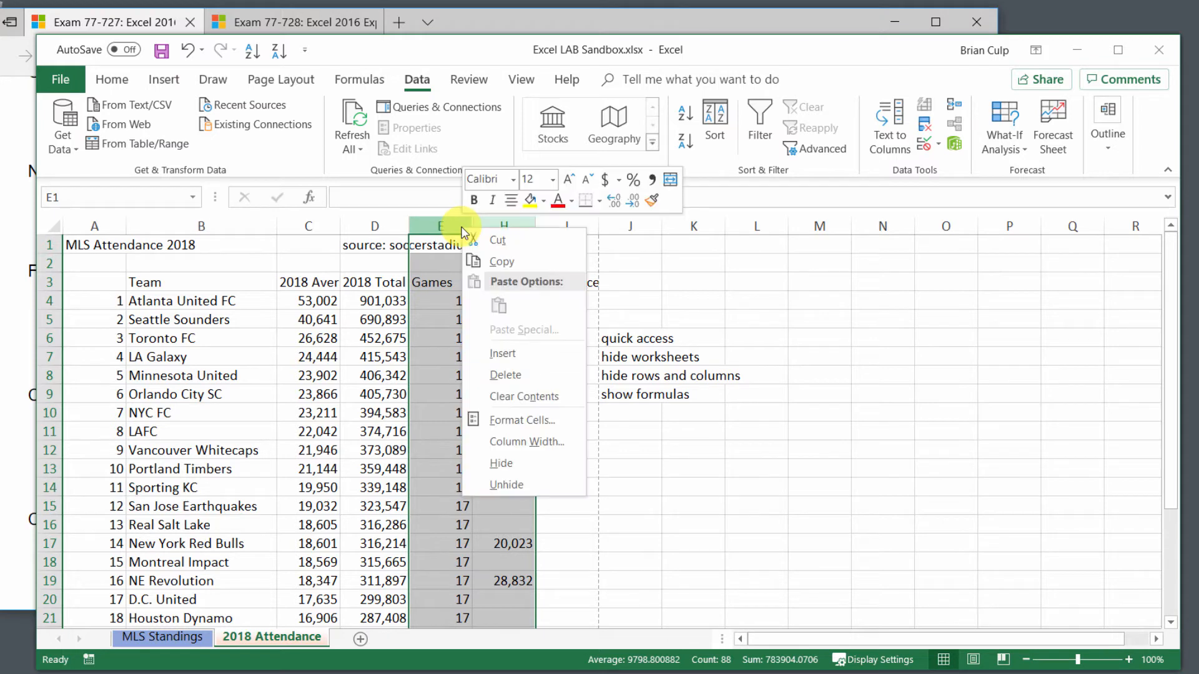
pyautogui.click(491, 485)
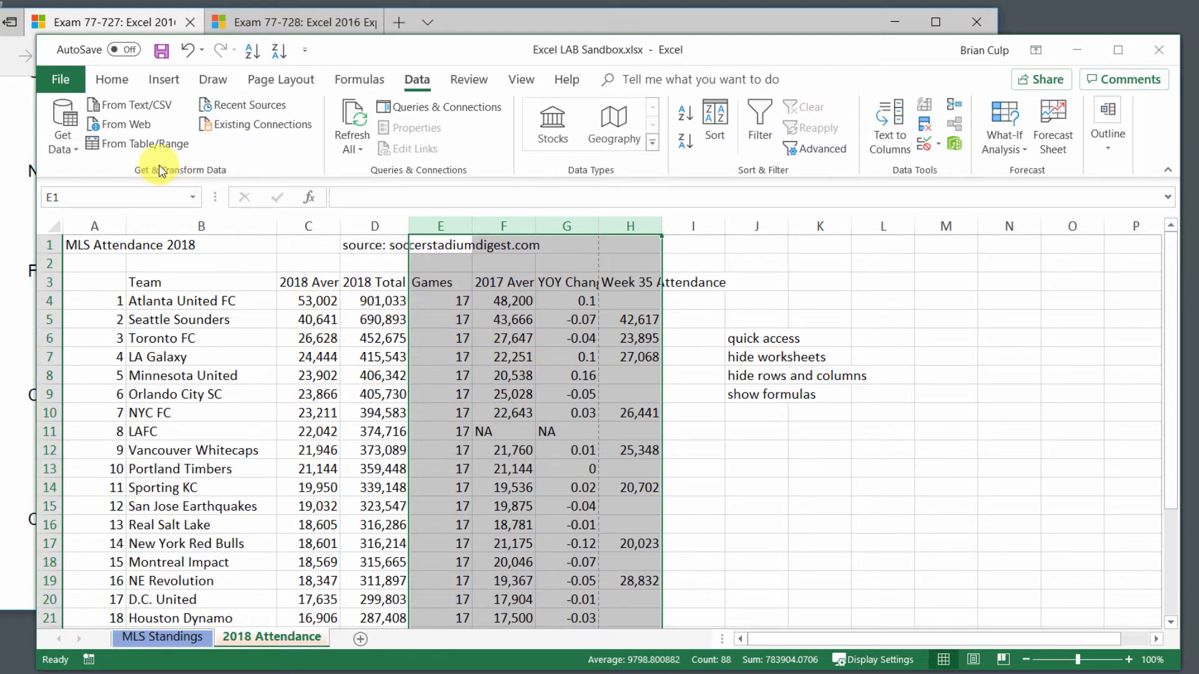
# - Check which worksheets can be unhidden through the cell format visibility options, and leave without unhiding any
pyautogui.click(123, 86)
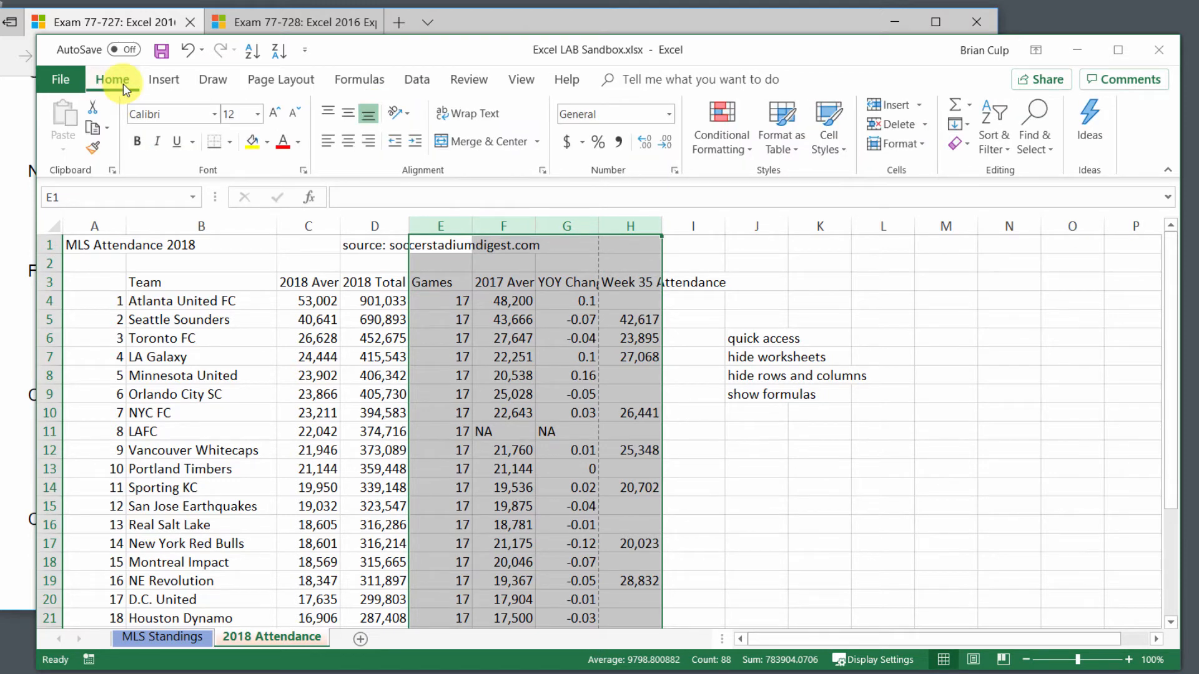
pyautogui.click(918, 149)
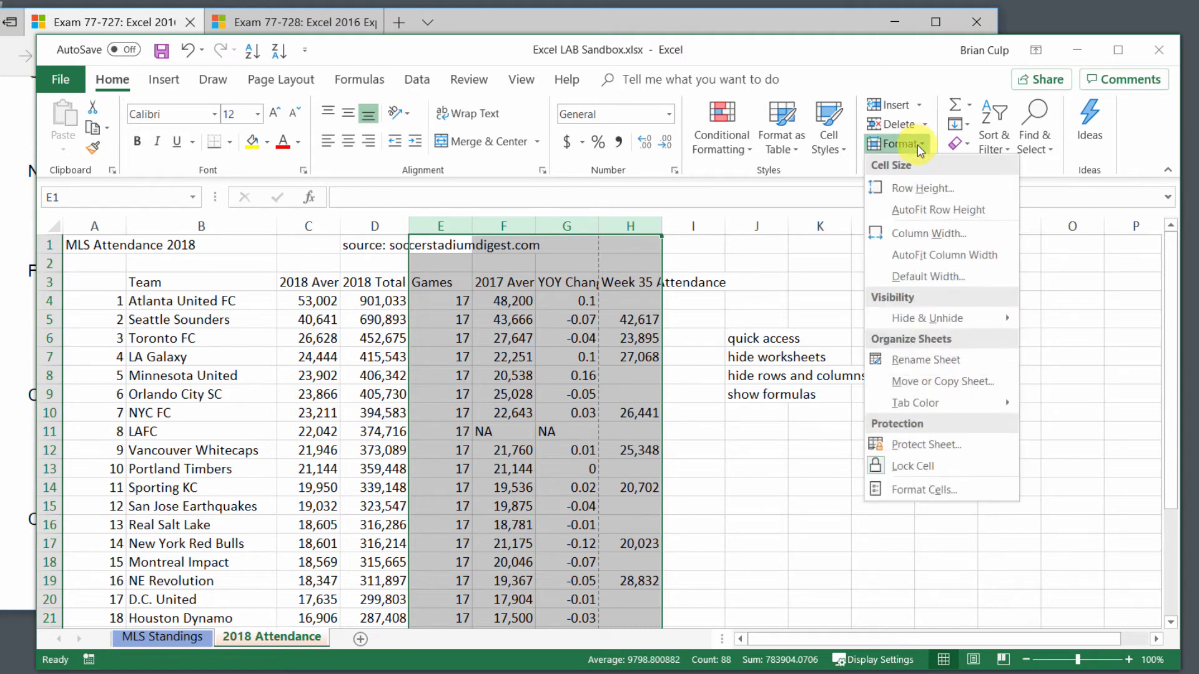
pyautogui.moveTo(937, 319)
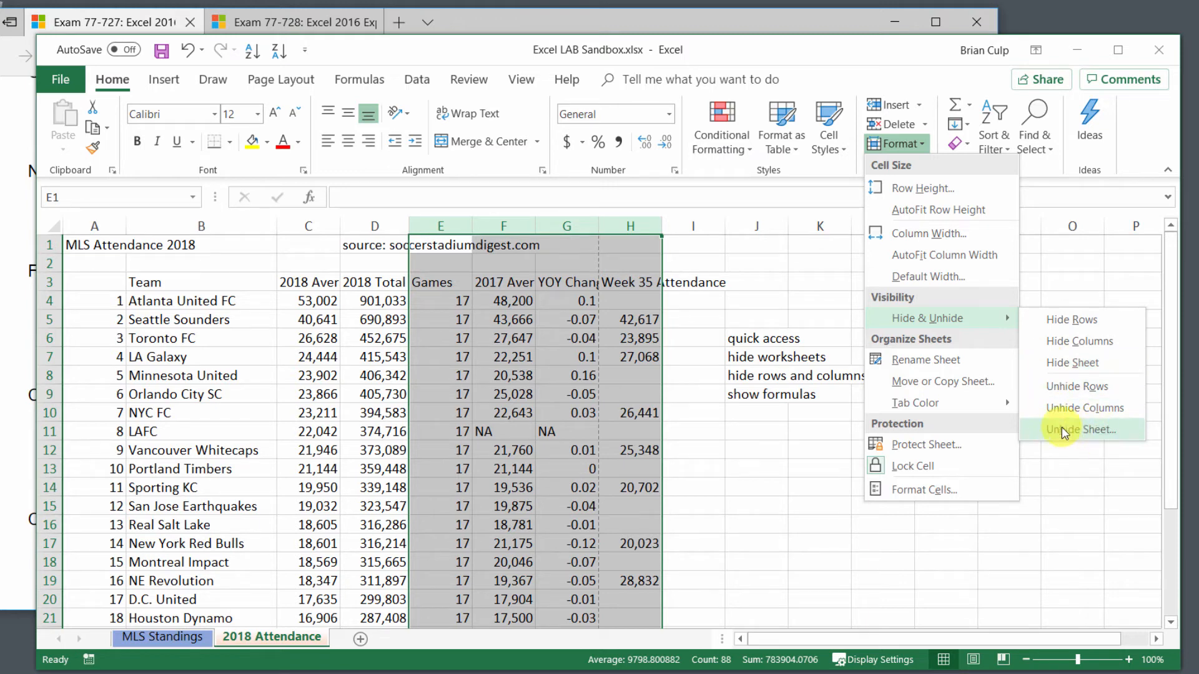
pyautogui.click(1113, 433)
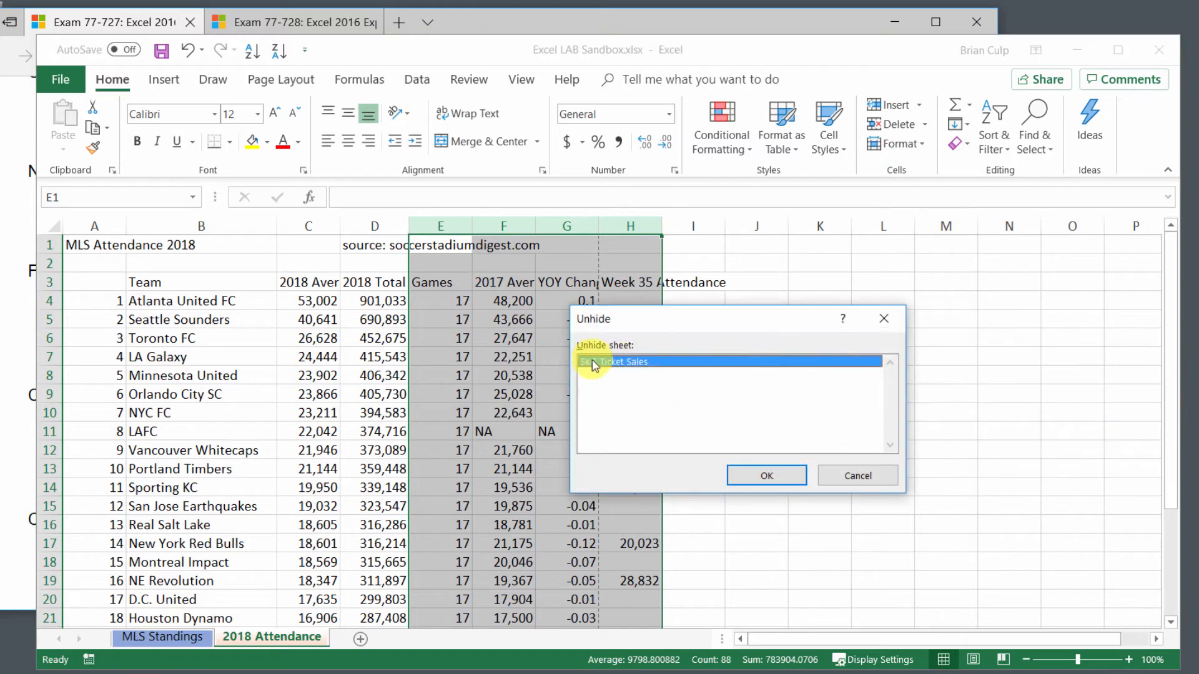
pyautogui.click(851, 474)
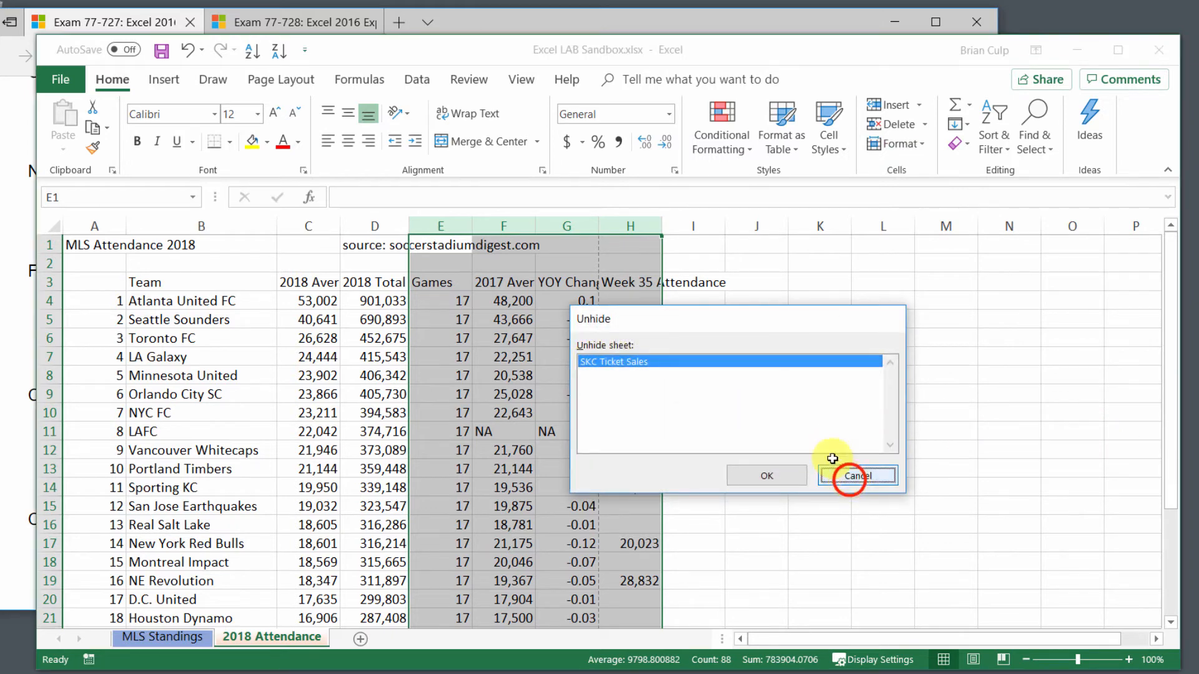
pyautogui.click(461, 228)
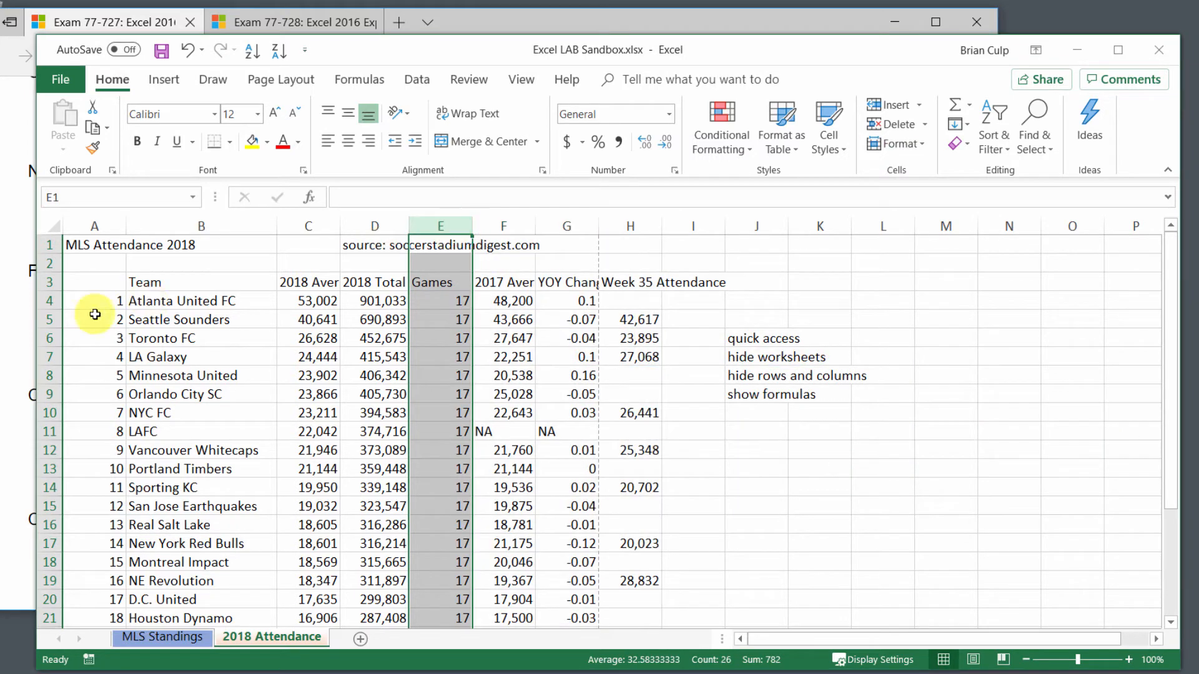
# - Hide rows 5 to 7, Seattle Sounders through LA Galaxy, using the cell format visibility options
pyautogui.click(50, 320)
pyautogui.moveTo(50, 320); pyautogui.dragTo(49, 356)
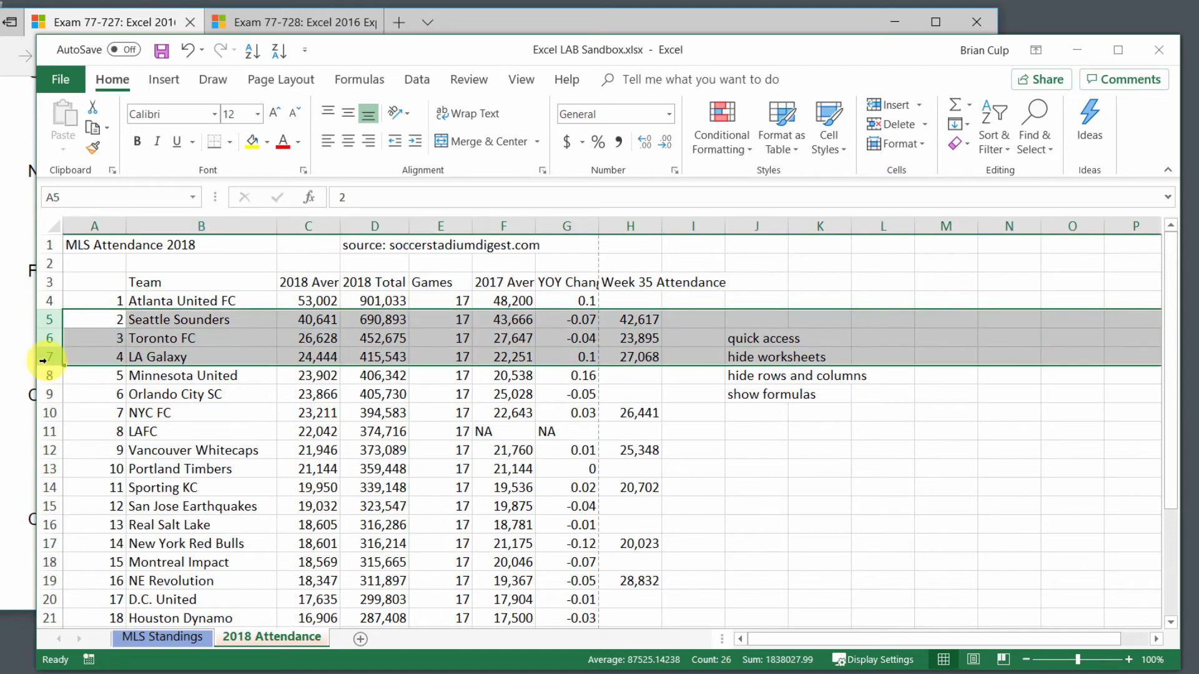
pyautogui.click(893, 145)
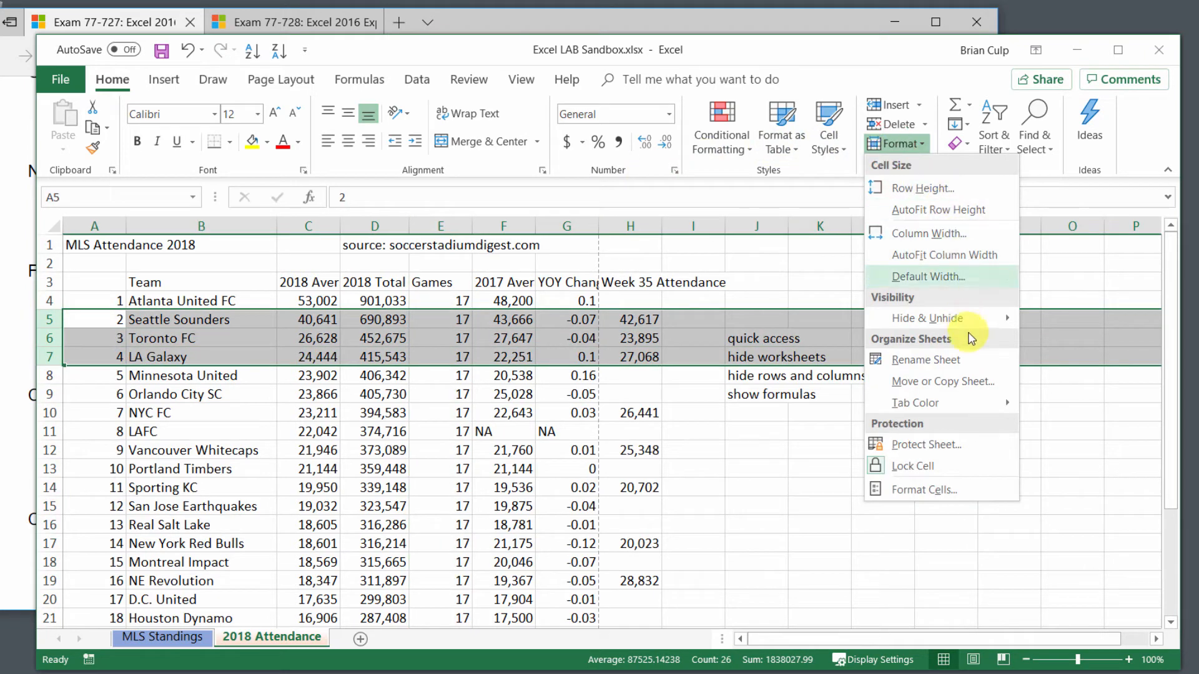
pyautogui.moveTo(975, 324)
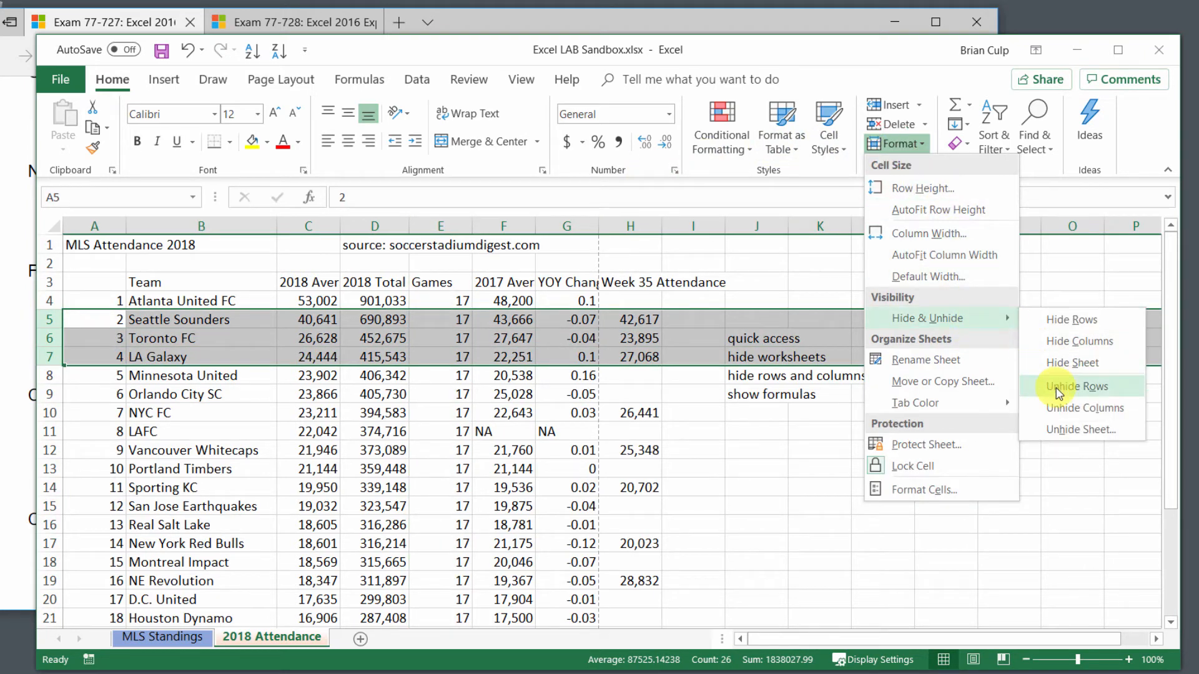
pyautogui.click(1071, 325)
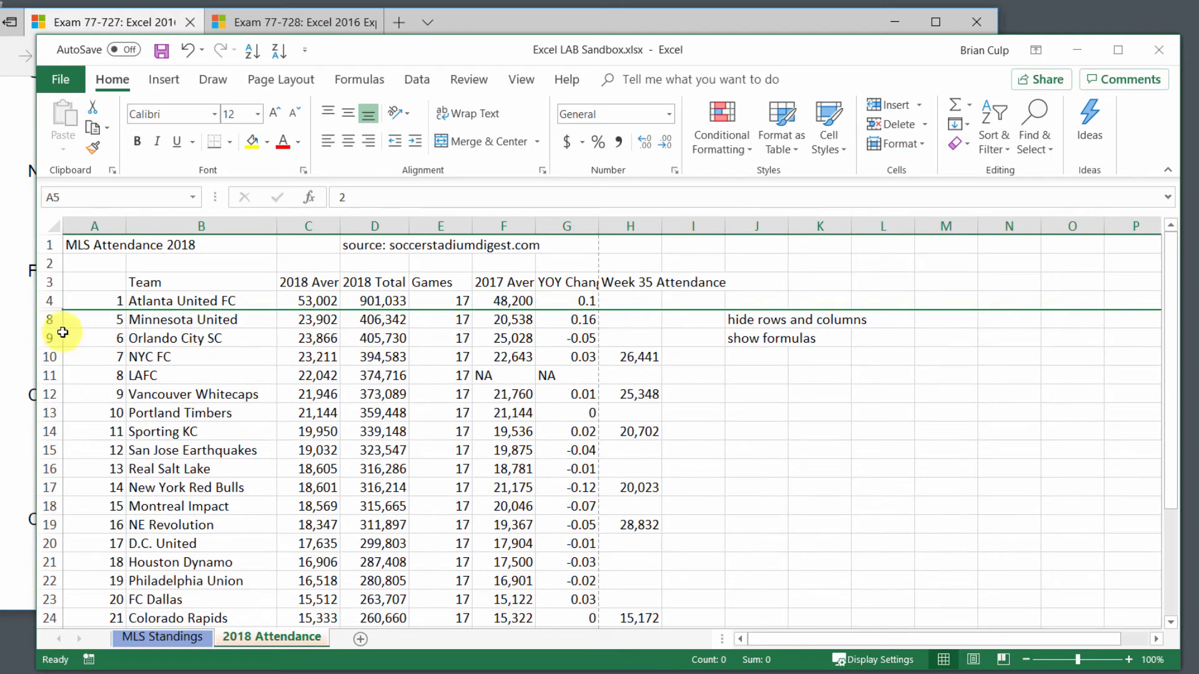
# - Unhide the rows between Atlanta United FC and Minnesota United
pyautogui.moveTo(50, 300); pyautogui.dragTo(49, 319)
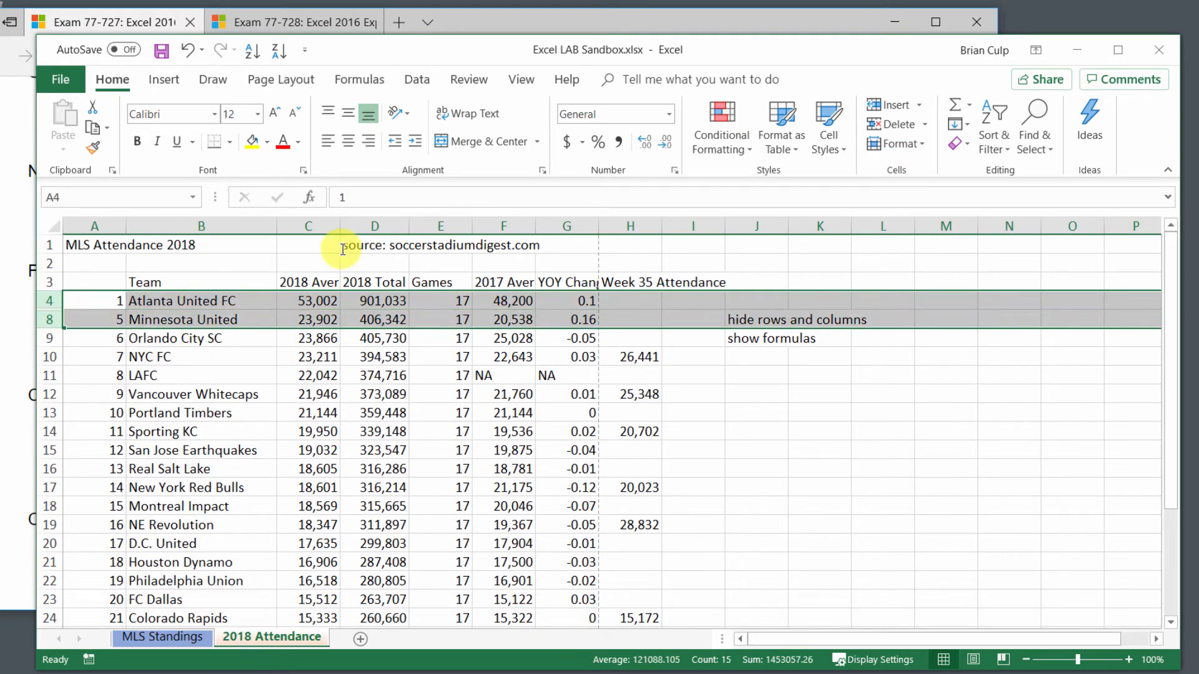
pyautogui.click(894, 145)
pyautogui.moveTo(955, 324)
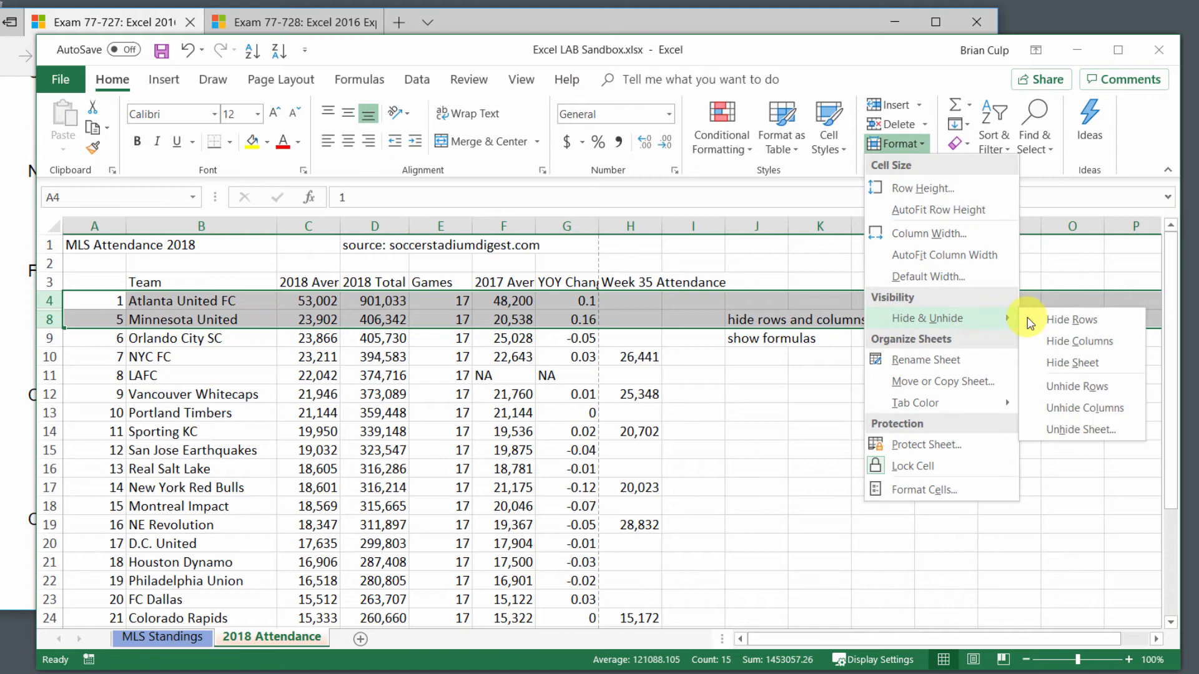
pyautogui.click(1086, 380)
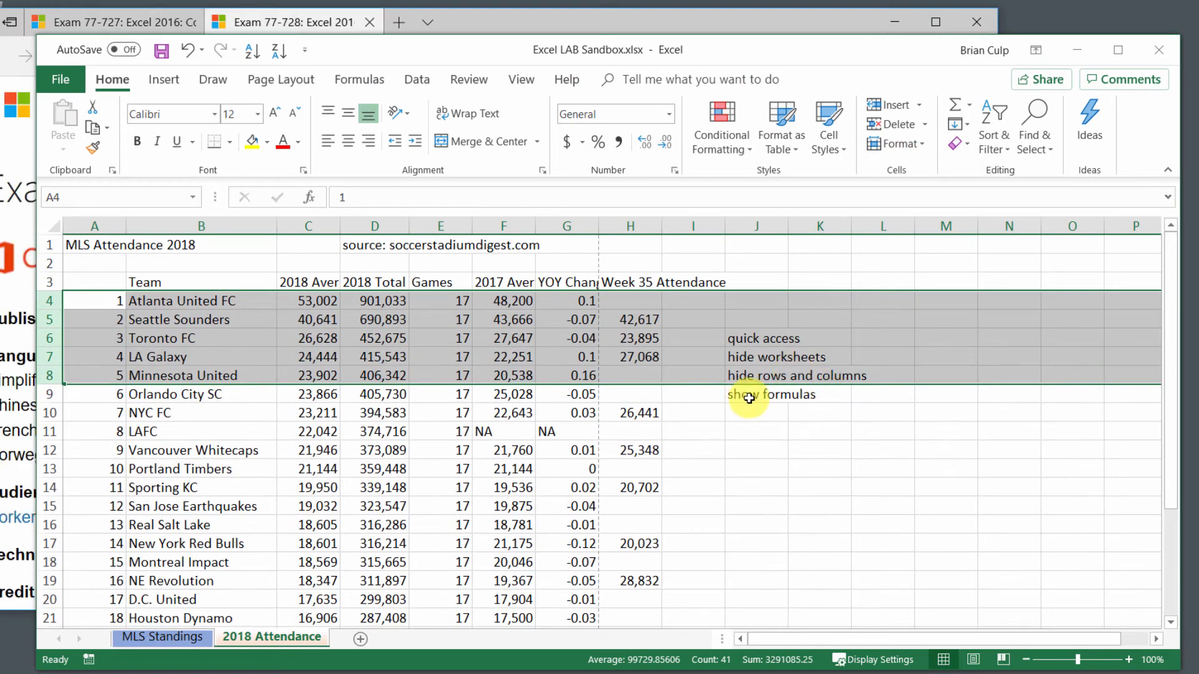
# - Inspect the formulas behind the 2018 Ave and Total cells, C29 and D29, in the 2018 MLS Totals section
pyautogui.click(753, 393)
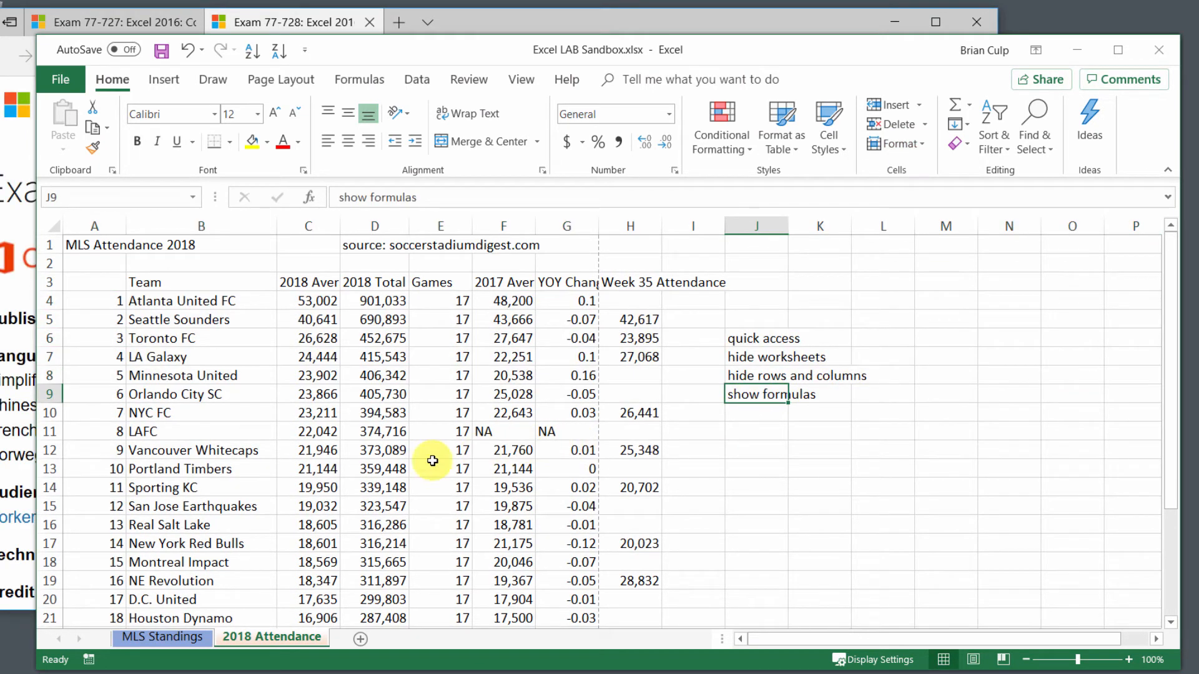
pyautogui.scroll(-2, 415, 459)
pyautogui.scroll(-1, 414, 460)
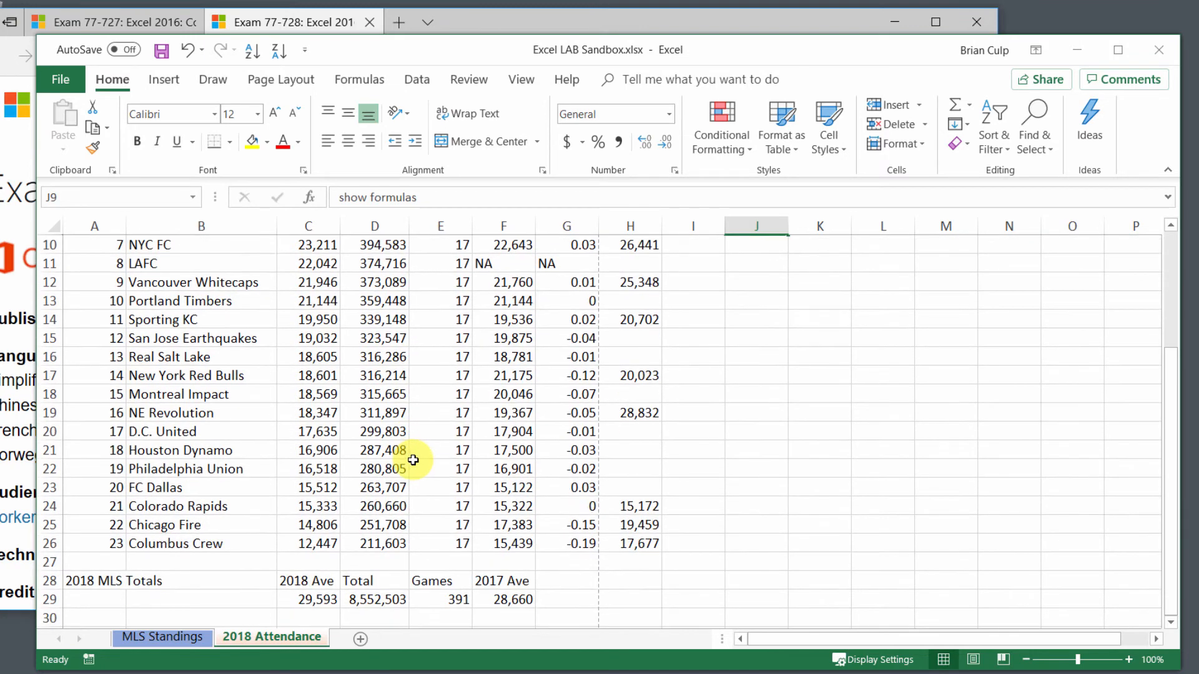
pyautogui.scroll(-2, 414, 460)
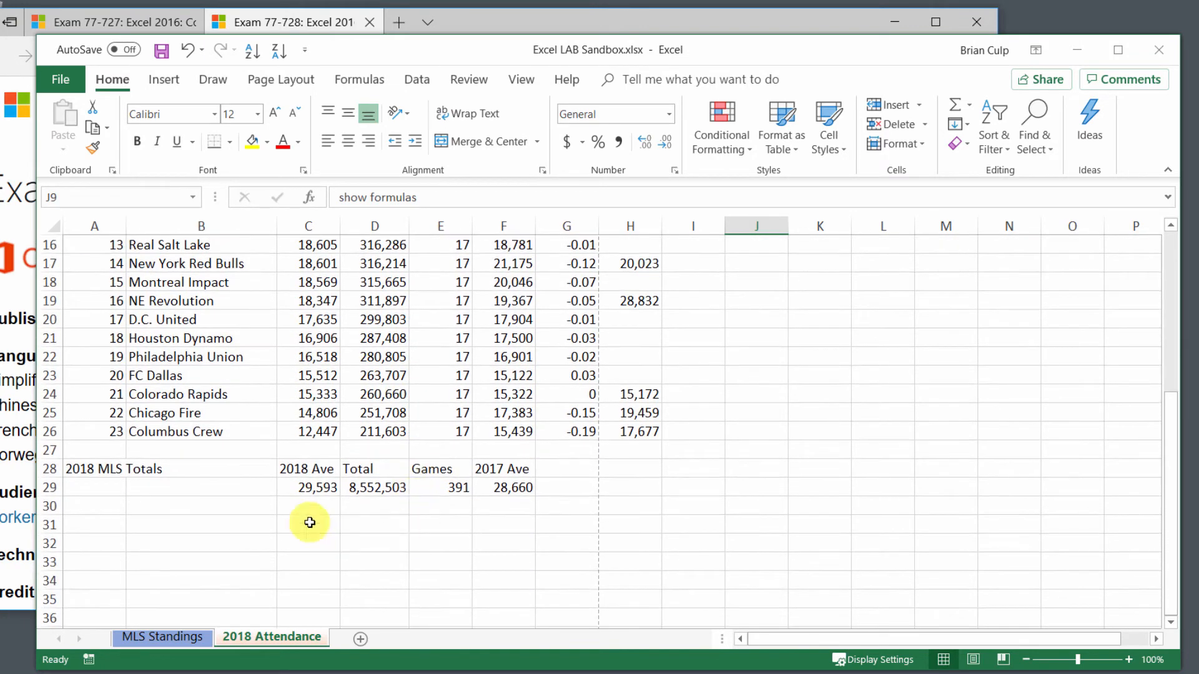
pyautogui.click(321, 490)
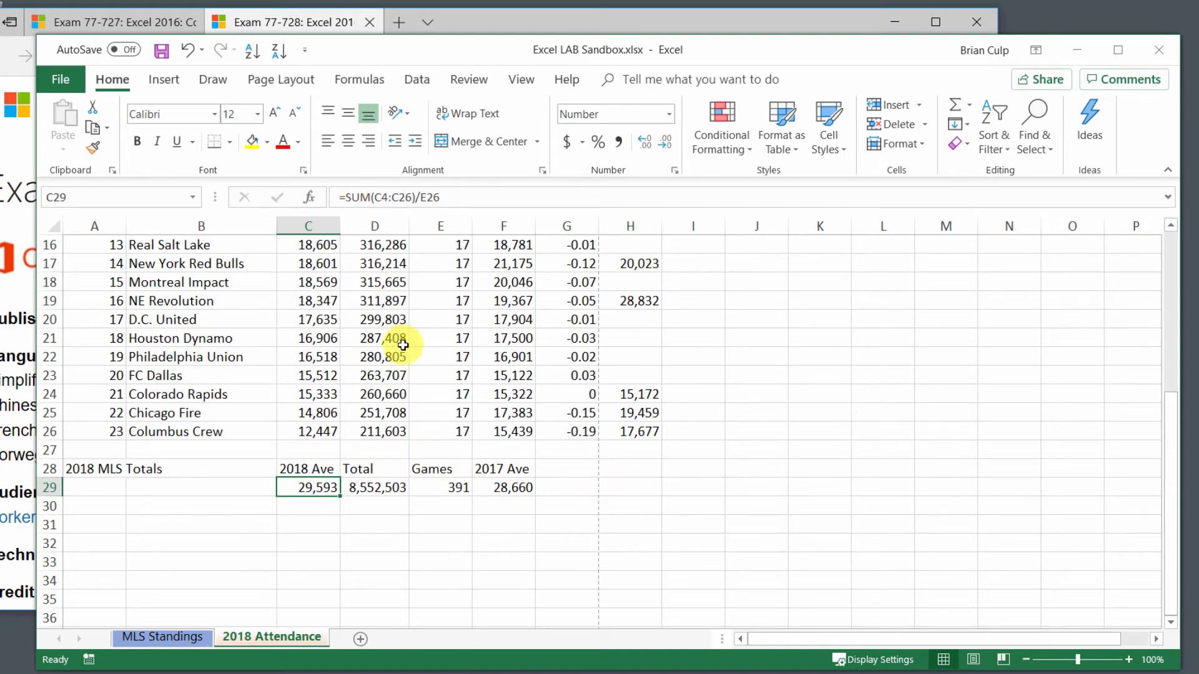
pyautogui.click(369, 487)
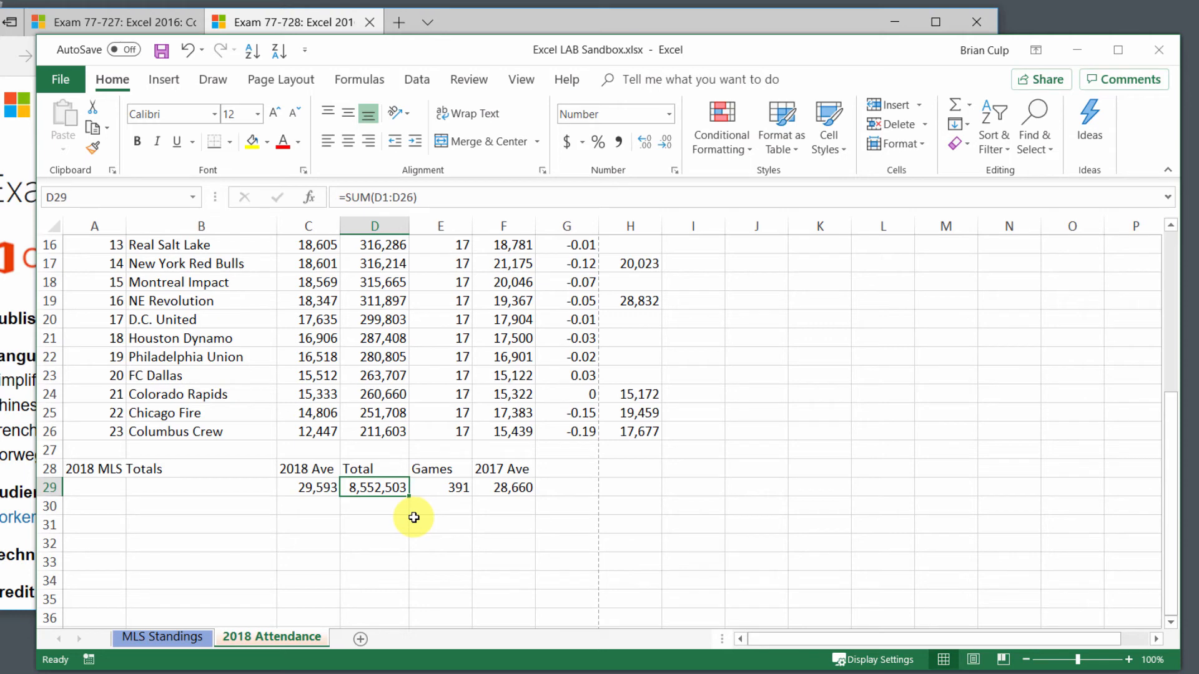
# - Show formulas in the cells of the 2018 Attendance sheet and switch back to the calculated results
pyautogui.click(357, 85)
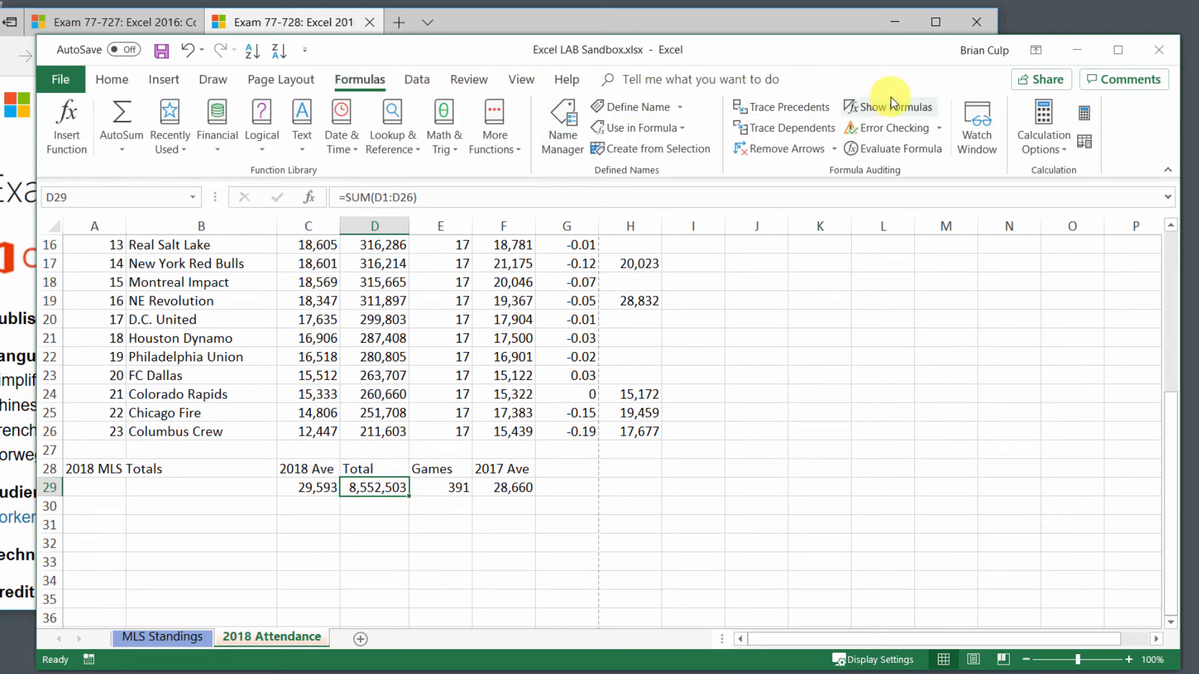
pyautogui.click(924, 109)
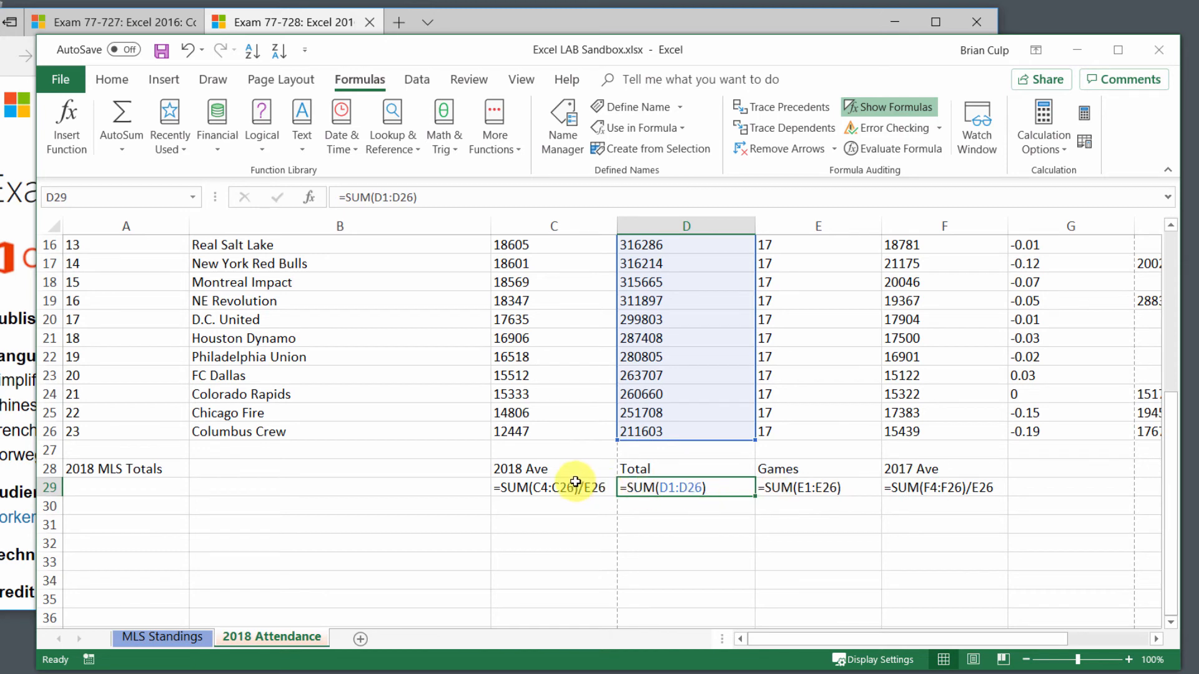
pyautogui.click(881, 109)
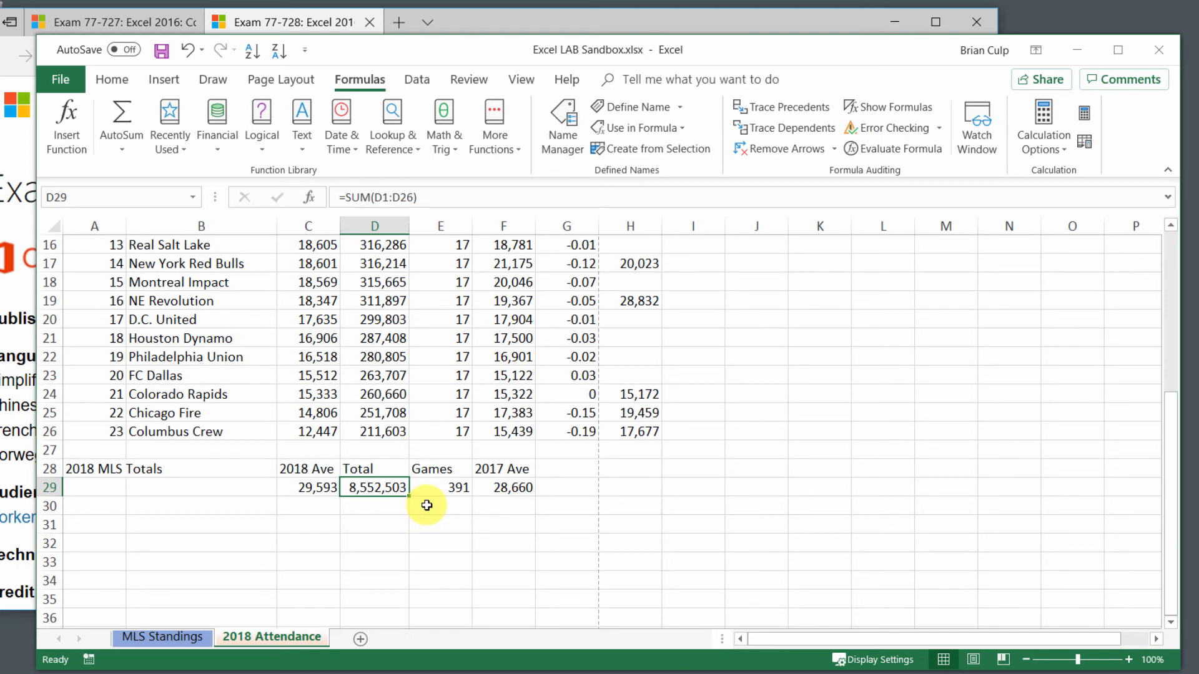
# - Examine the advanced worksheet display options for 2018 Attendance, including showing formulas instead of results, and close them without changes
pyautogui.click(65, 82)
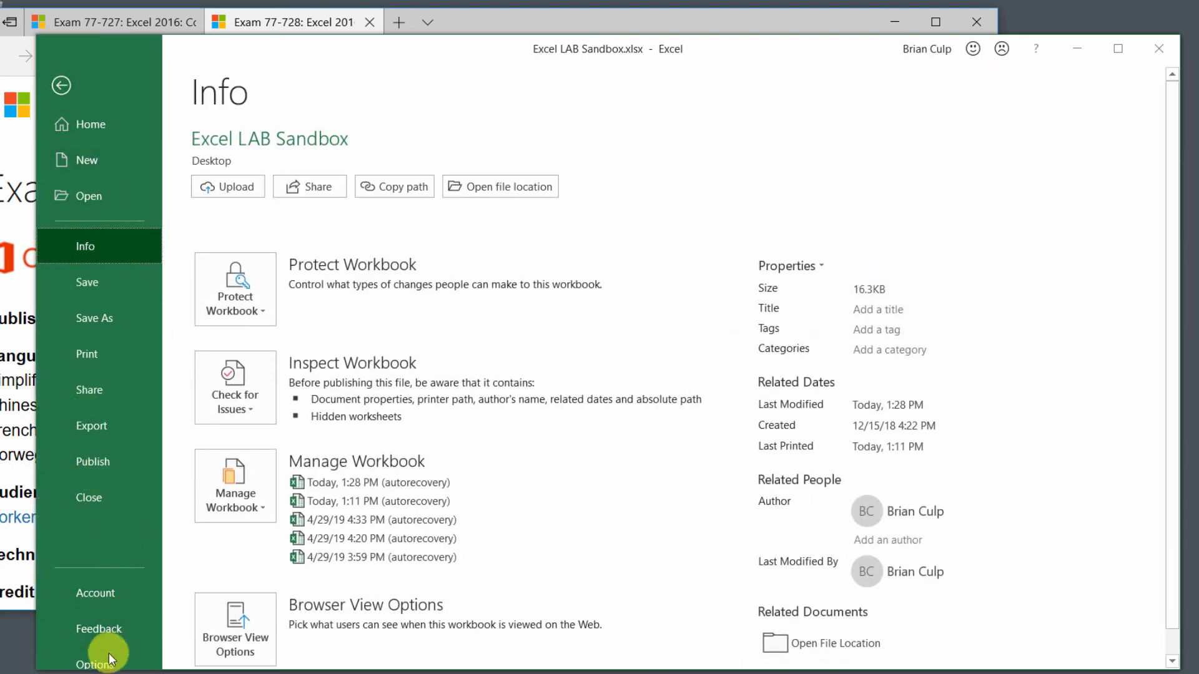
pyautogui.click(109, 656)
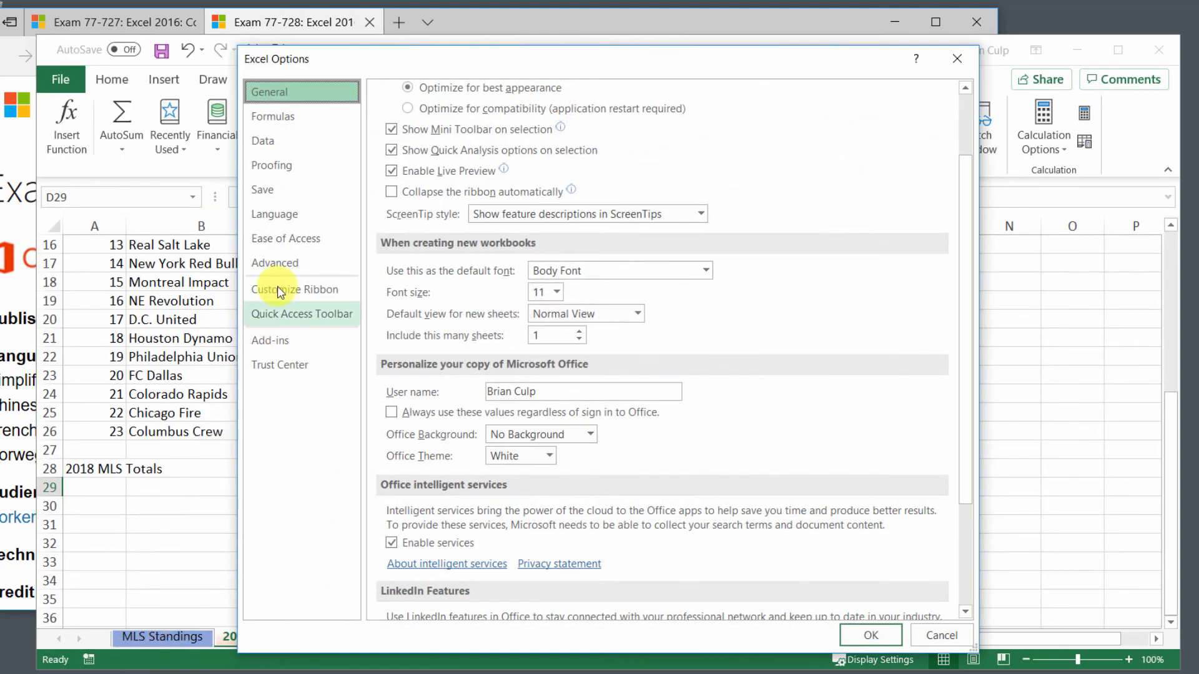
pyautogui.click(282, 262)
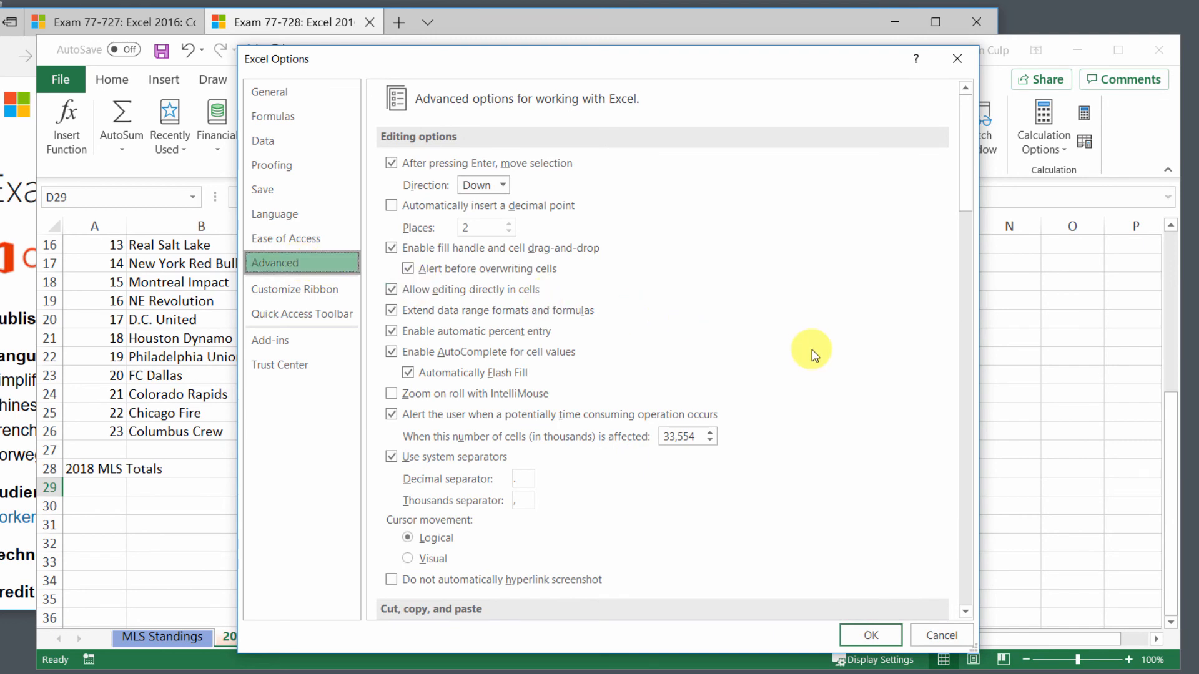
pyautogui.scroll(-7, 814, 355)
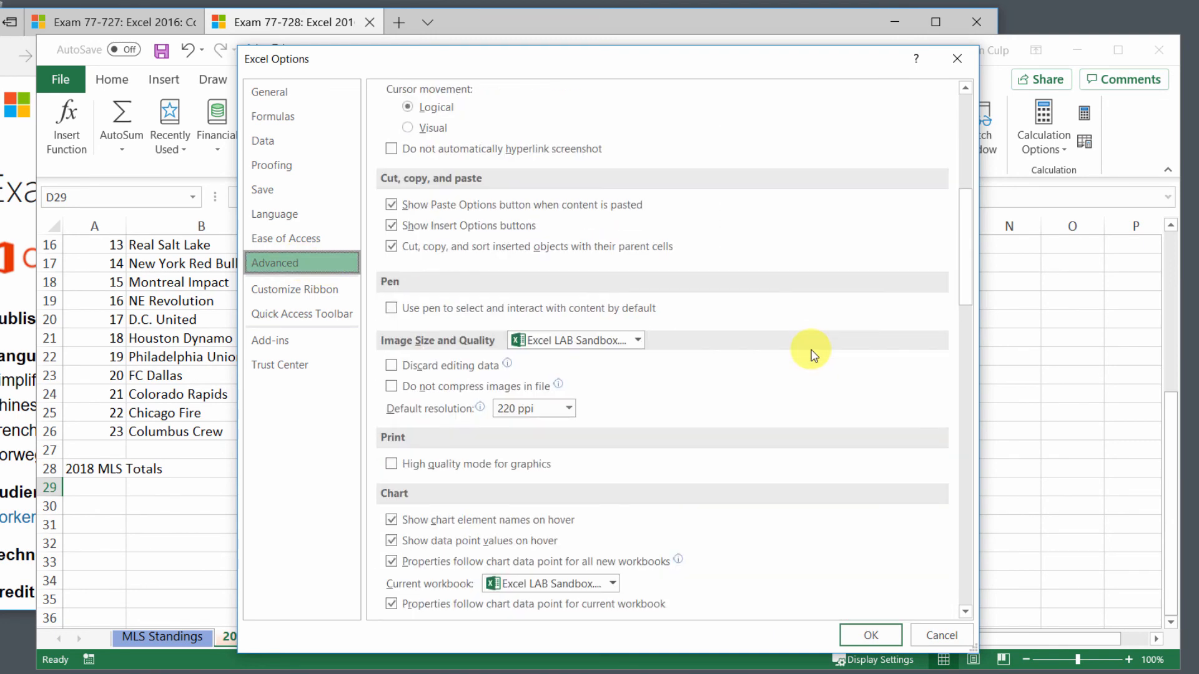
pyautogui.scroll(-8, 813, 354)
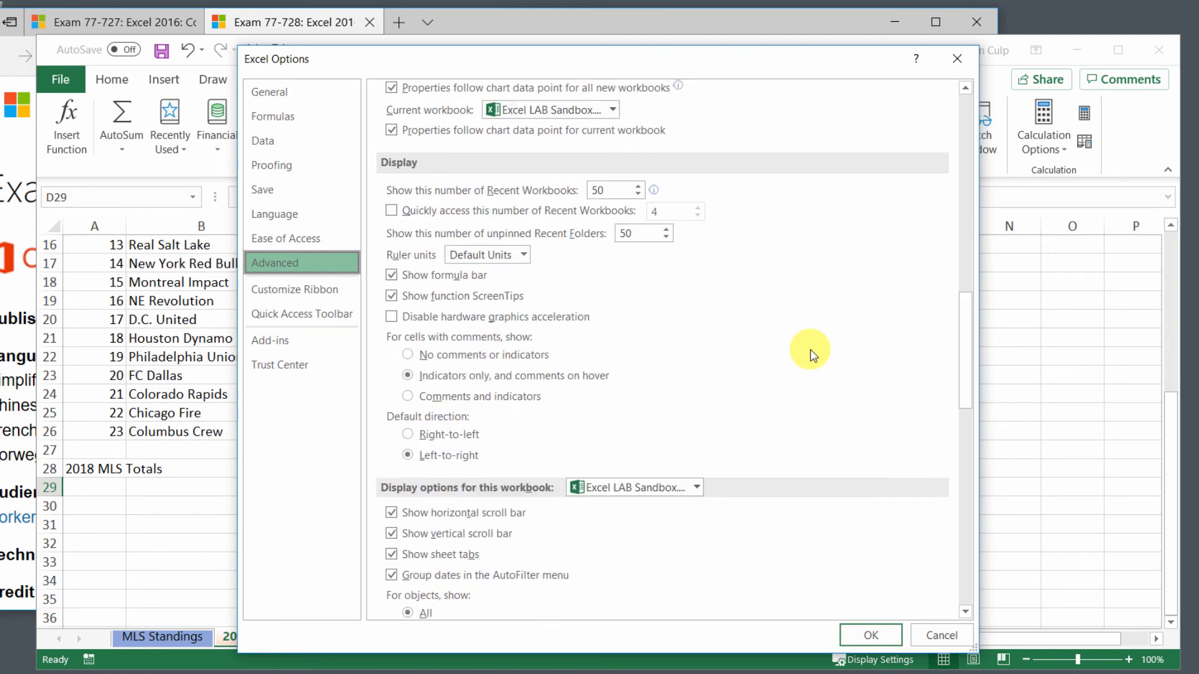
pyautogui.scroll(-6, 810, 355)
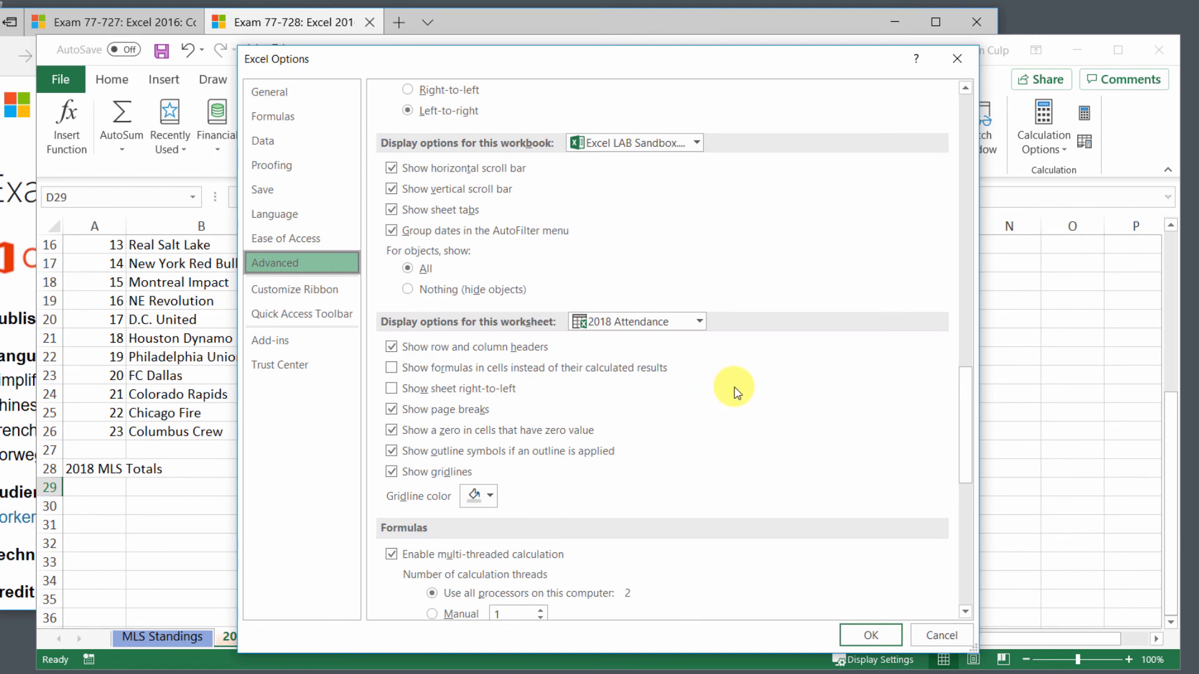
pyautogui.click(871, 635)
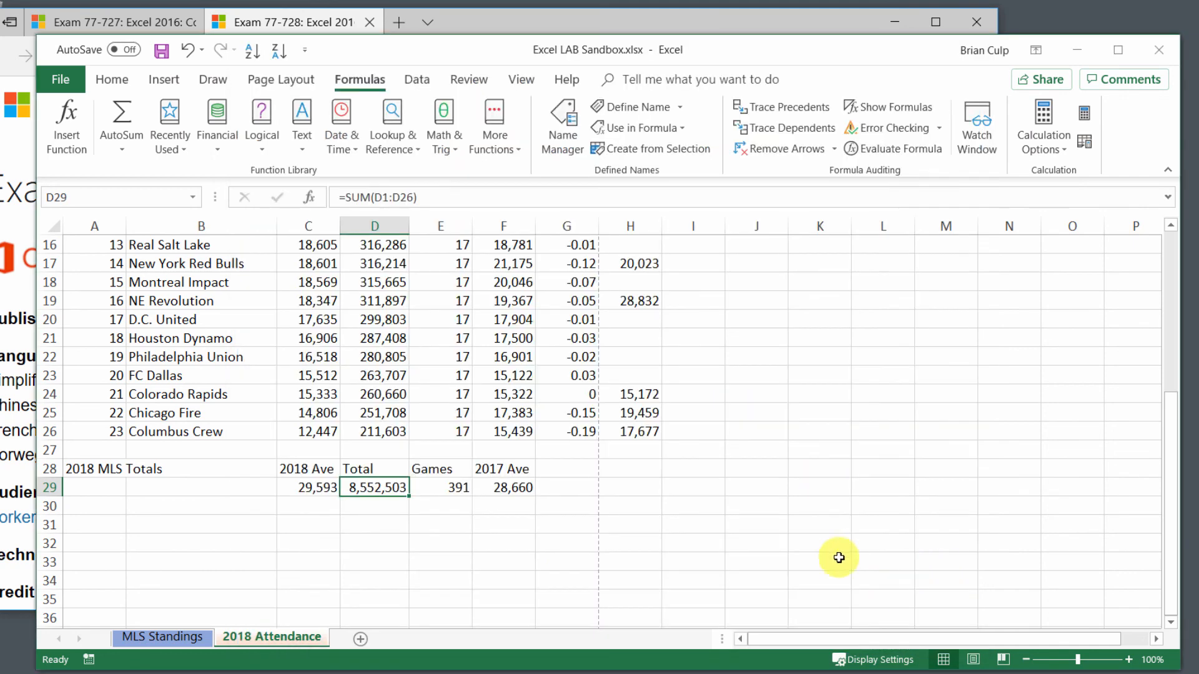
pyautogui.scroll(1, 824, 553)
pyautogui.scroll(4, 810, 545)
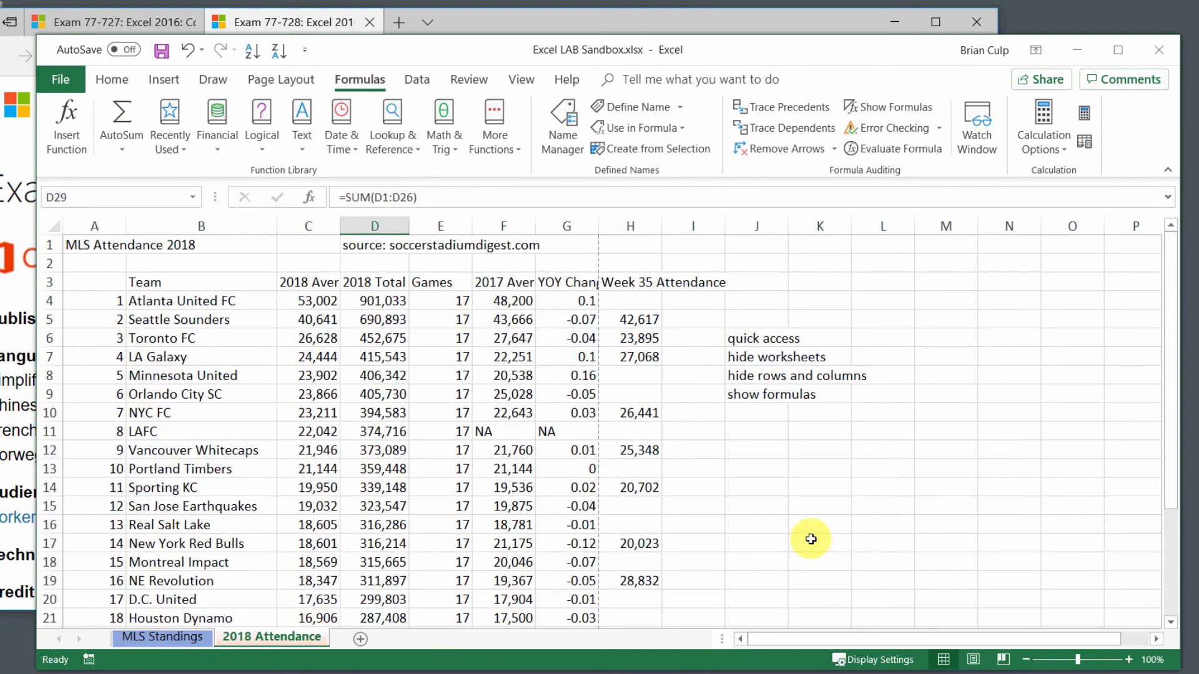